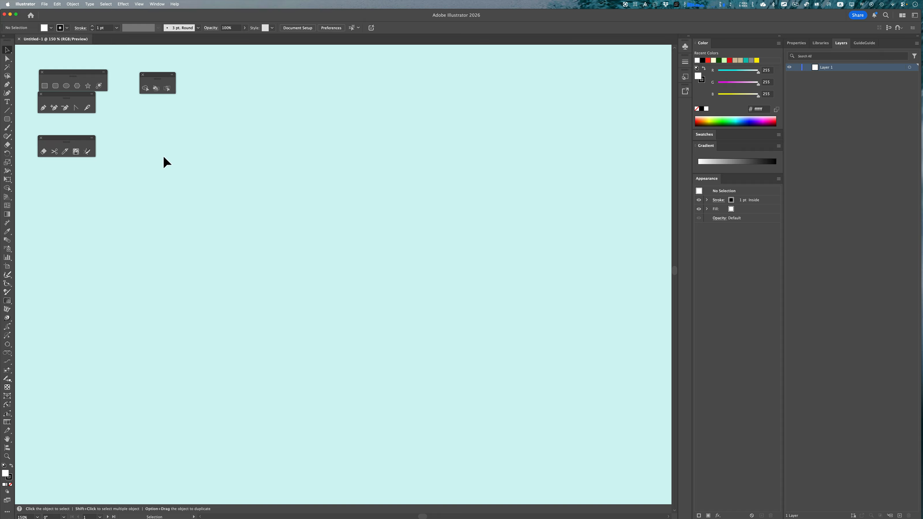
Draw two parallel slanted lines with the Pen tool in the upper left of the canvas
key("p")
left_click(220, 292)
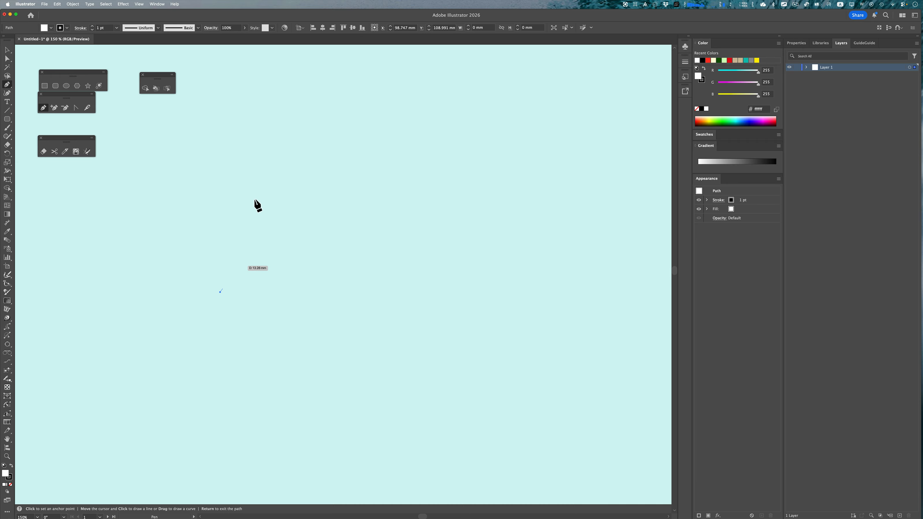
left_click(275, 137)
key("Return")
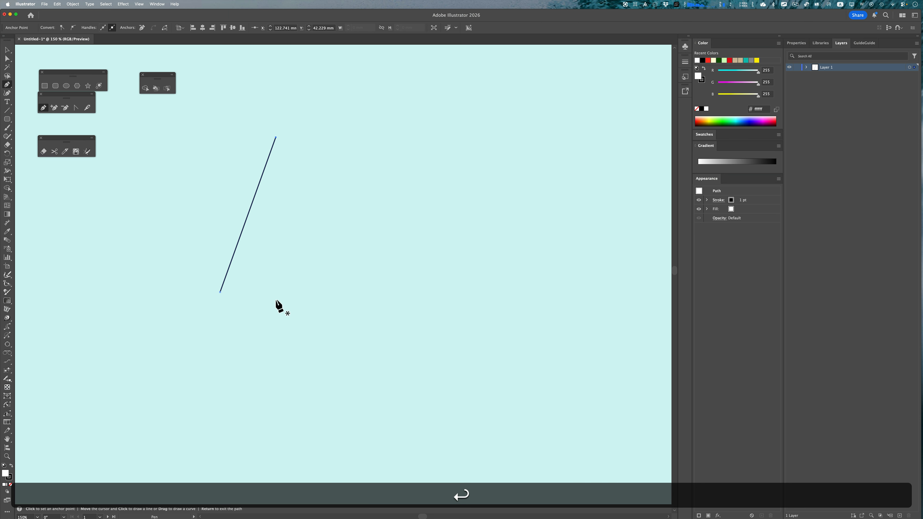
left_click(284, 309)
left_click(350, 142)
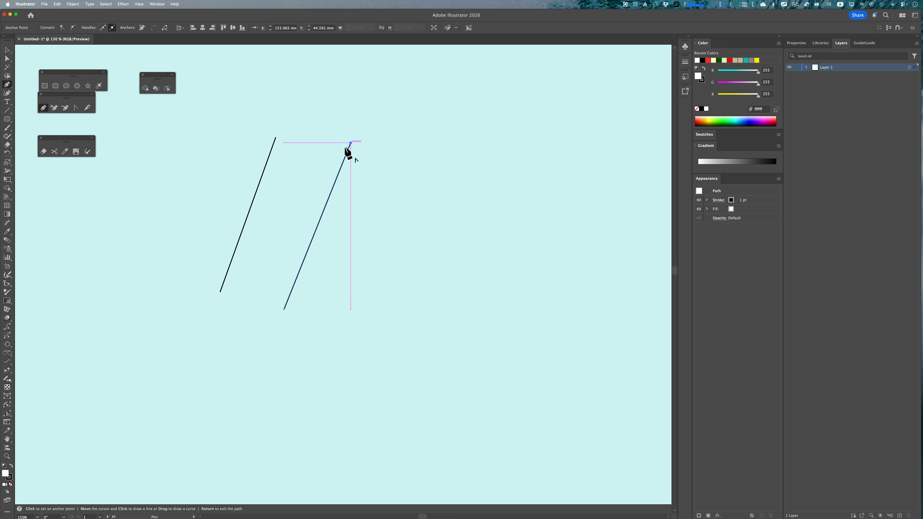
key("Return")
Draw two nearly horizontal lines crossing the slanted pair, one near their bottom and one near their top
left_click(189, 254)
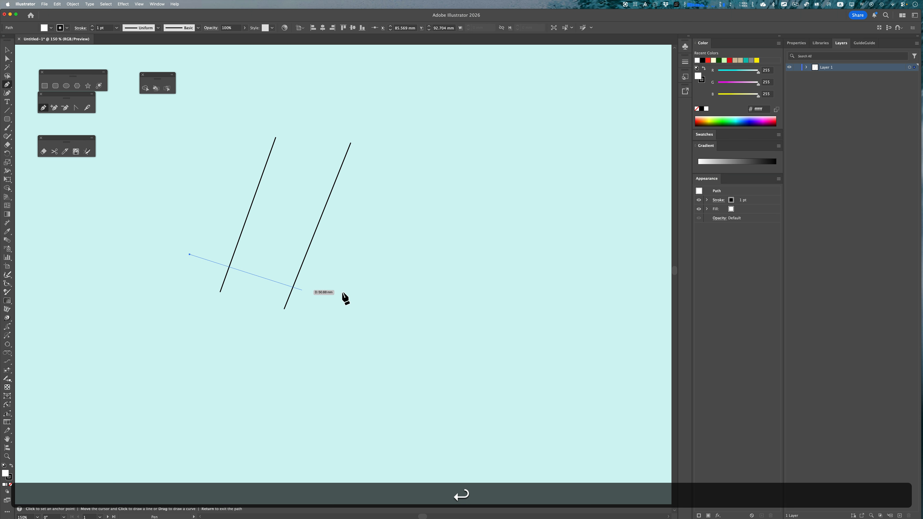
left_click(380, 277)
key("Return")
left_click(205, 157)
key("Return")
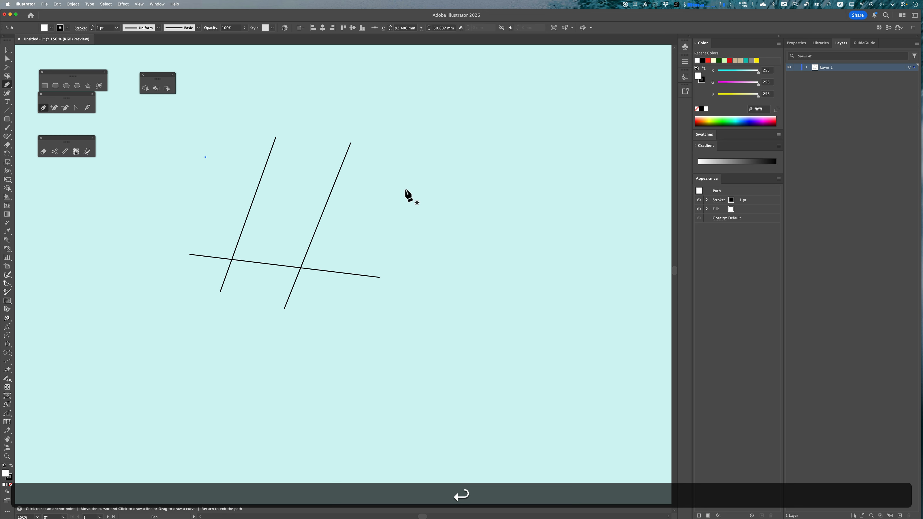
left_click(403, 189)
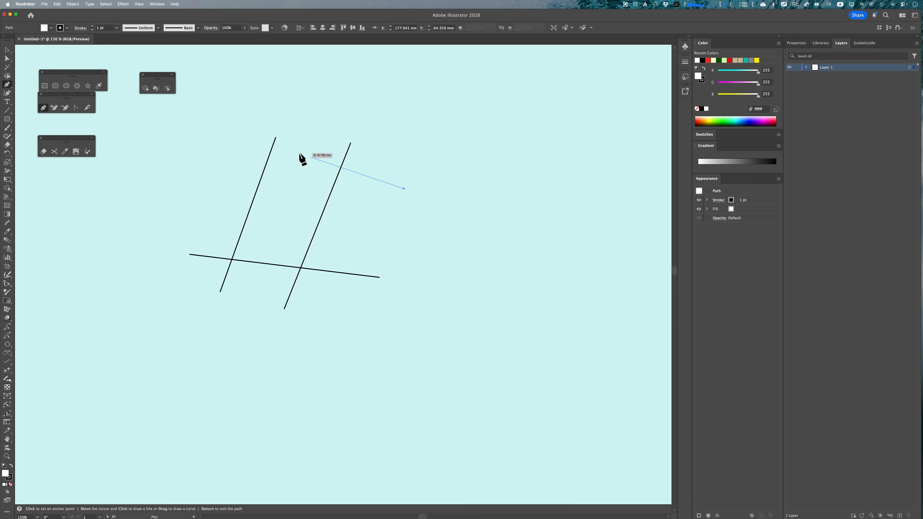
left_click(217, 154)
key("Return")
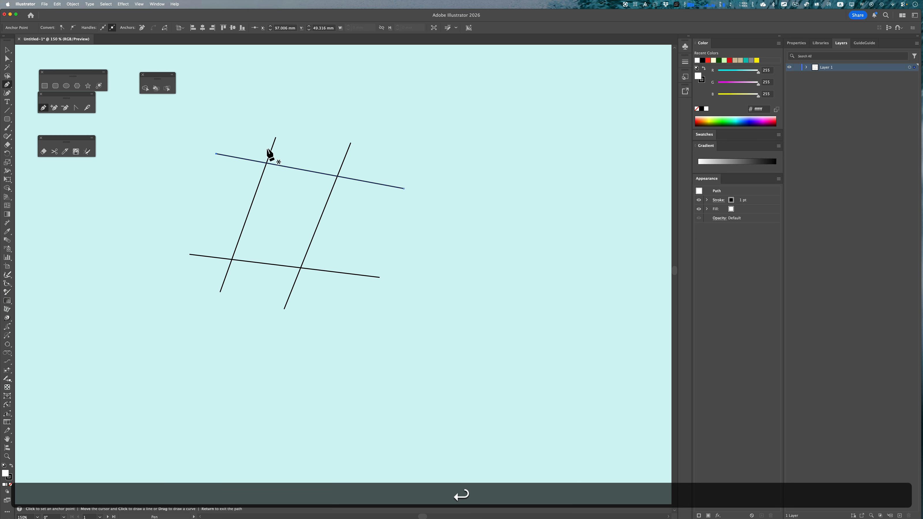
Nudge the two slanted lines slightly into position with the Selection tool
key("v")
left_click_drag(261, 179, 254, 177)
left_click(329, 198)
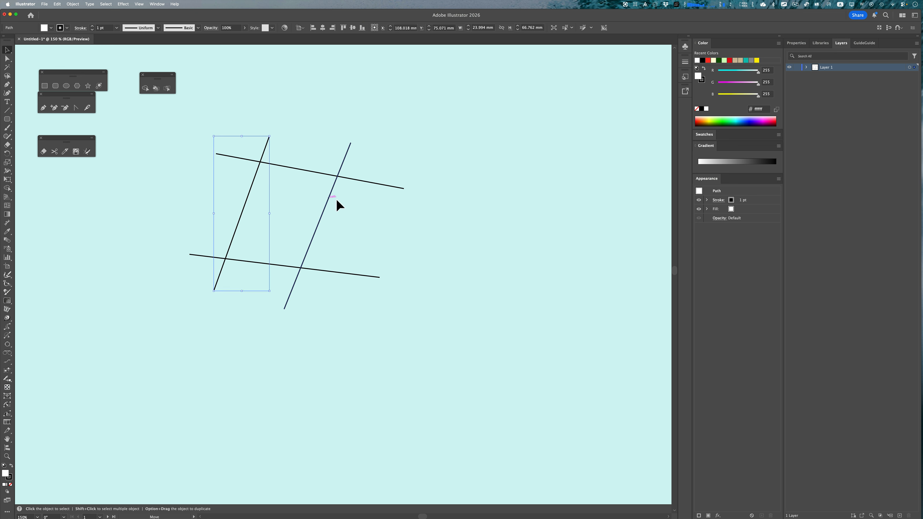
left_click_drag(329, 198, 332, 200)
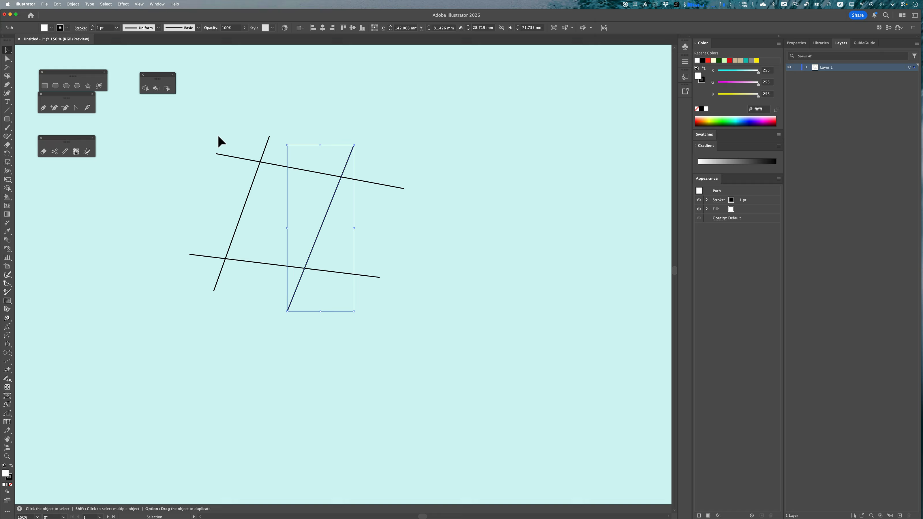
Select all four lines and fill the enclosed central region with the Shape Builder tool
left_click_drag(444, 329, 395, 306)
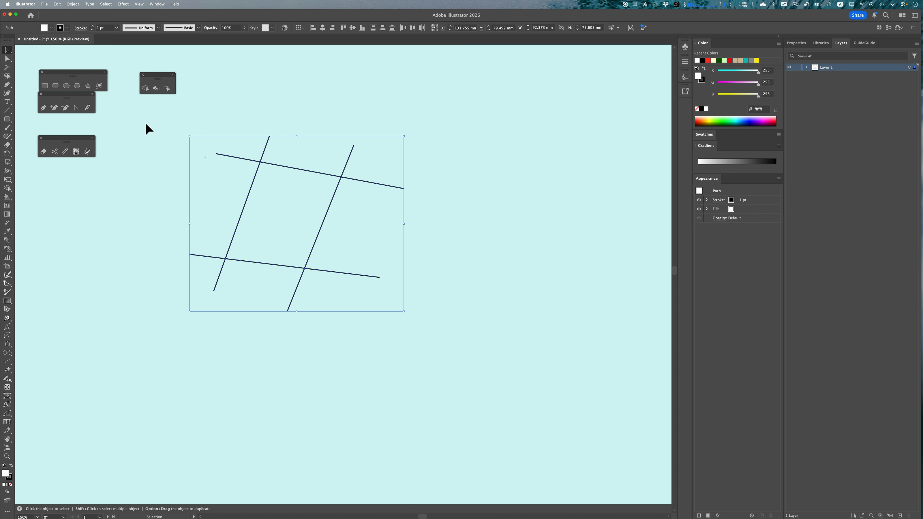
left_click(145, 88)
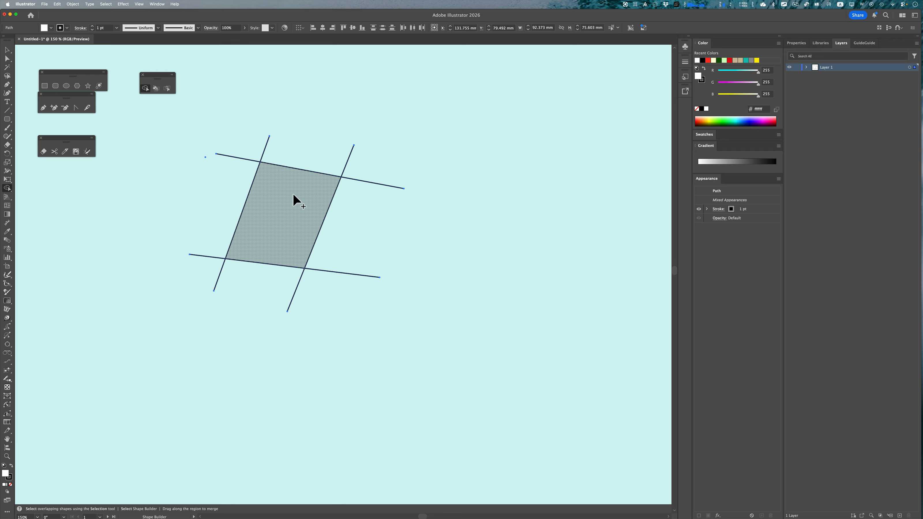
left_click(268, 198)
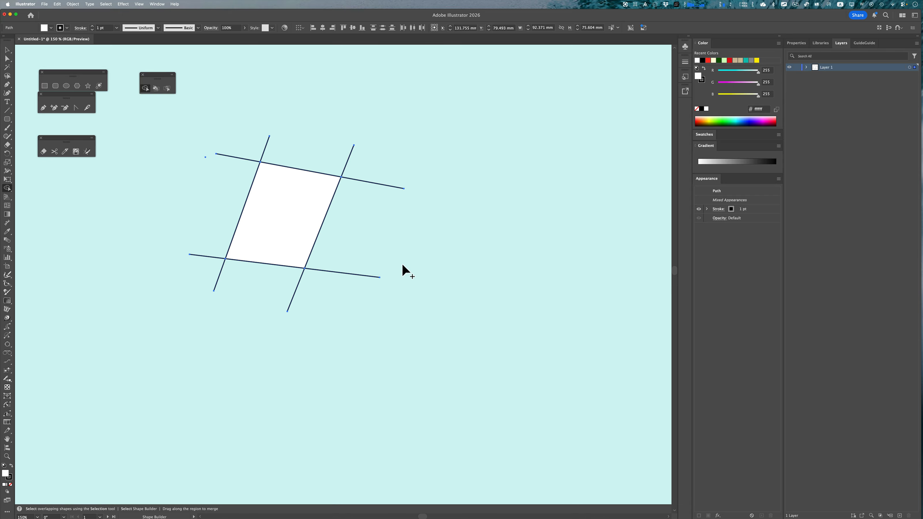
Pull the outer line segments away from the central shape with the Direct Selection tool
key("a")
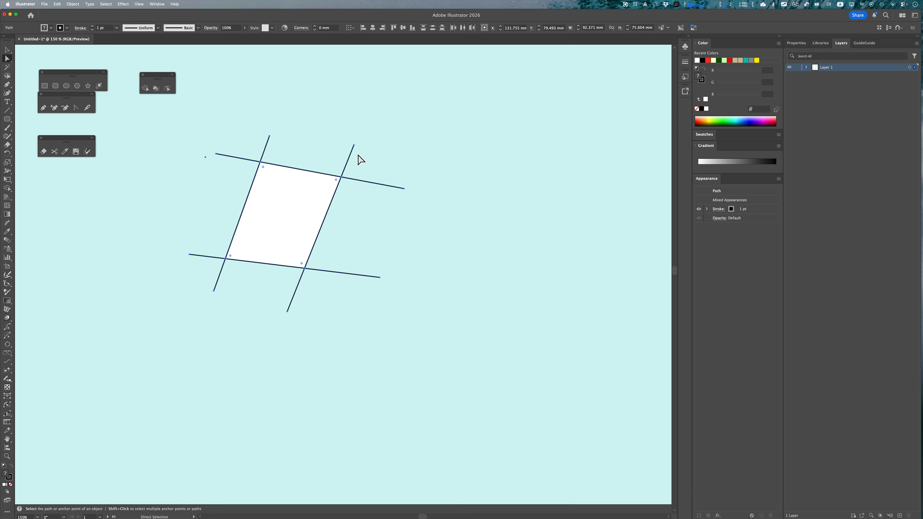
left_click(354, 145)
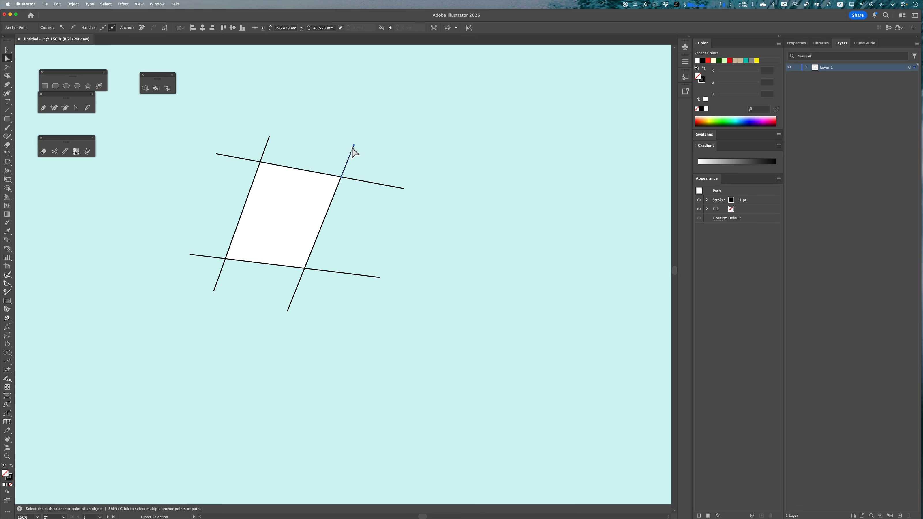
left_click_drag(355, 145, 380, 151)
left_click_drag(342, 178, 391, 166)
left_click_drag(269, 143, 232, 163)
left_click(245, 159)
left_click_drag(329, 275, 298, 297)
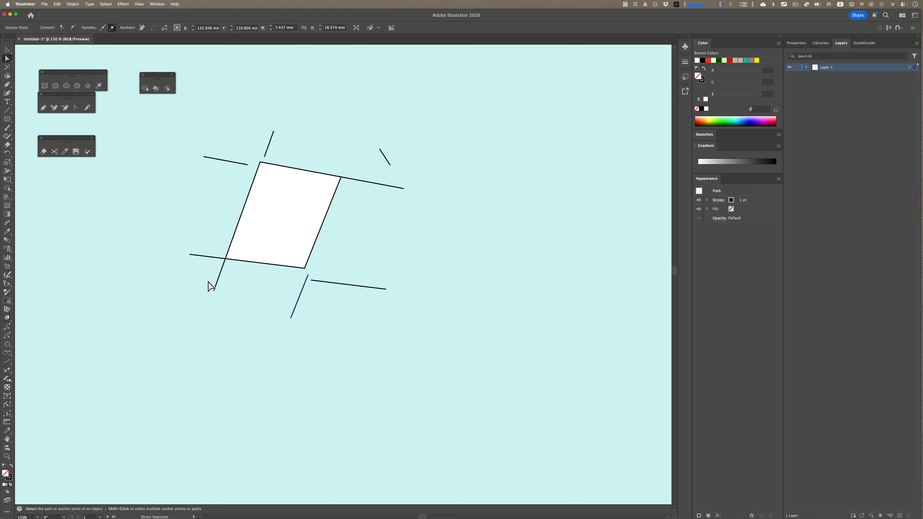
Select everything on the artboard and delete it
key("super+a")
key("super+BackSpace")
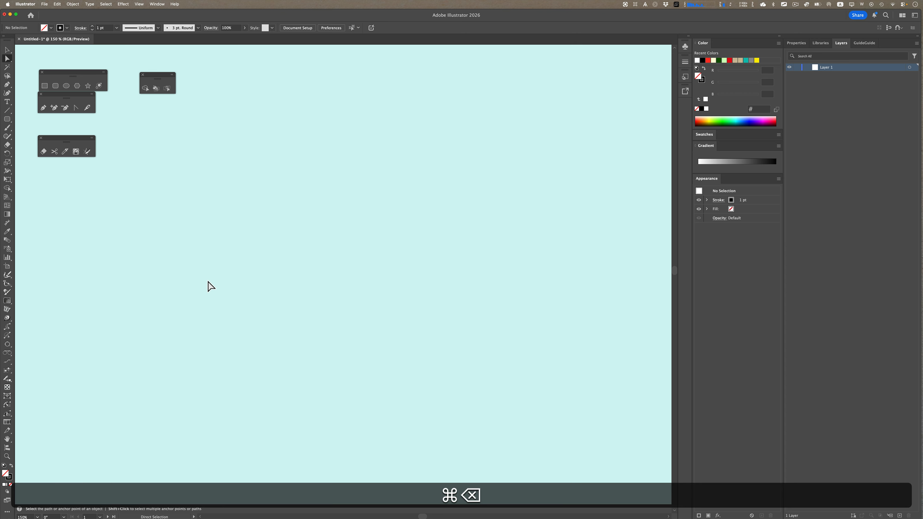
key("BackSpace")
Draw a long horizontal line across the upper middle of the canvas with the Pen tool
key("p")
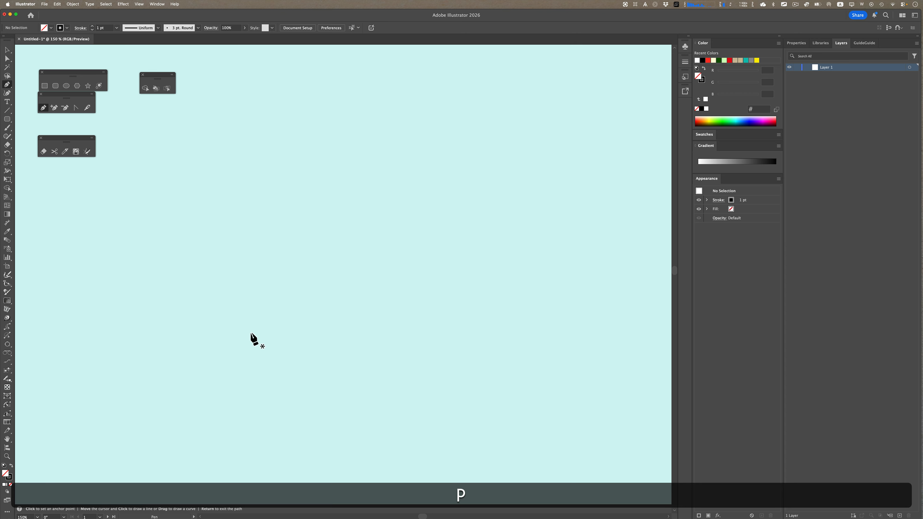
left_click(305, 193)
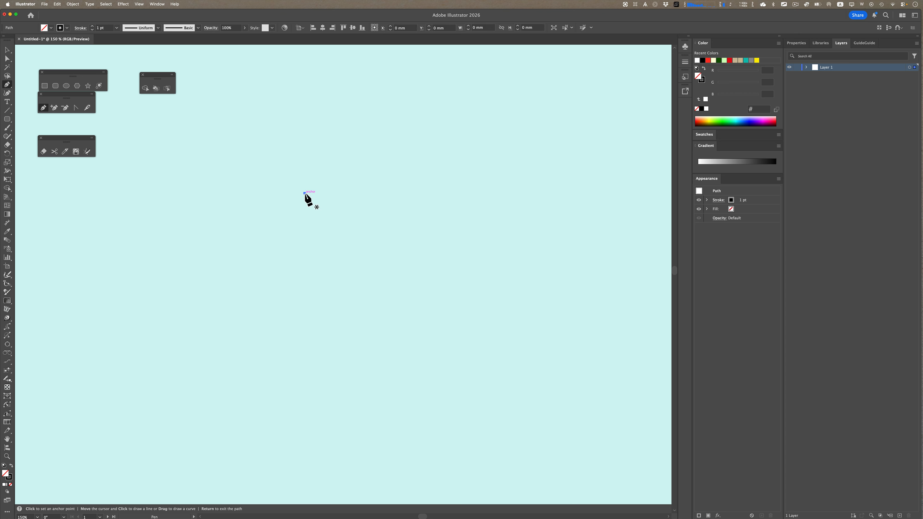
left_click(584, 199, "shift")
key("Return")
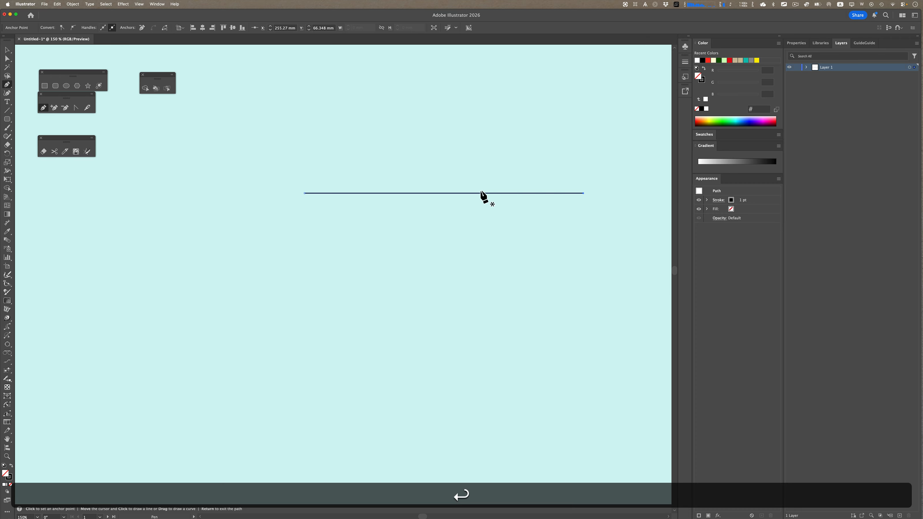
Draw a diagonal line from the lower left up to a point on the horizontal line
left_click(436, 193)
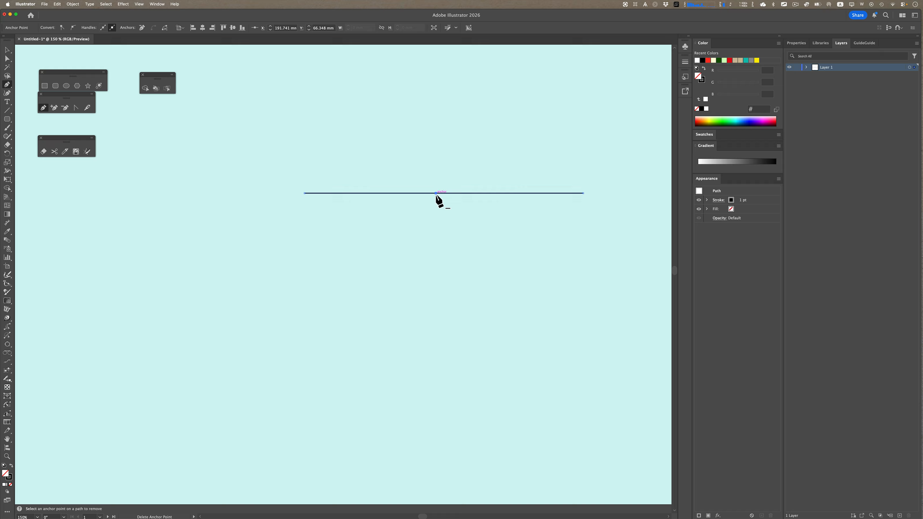
left_click(302, 349)
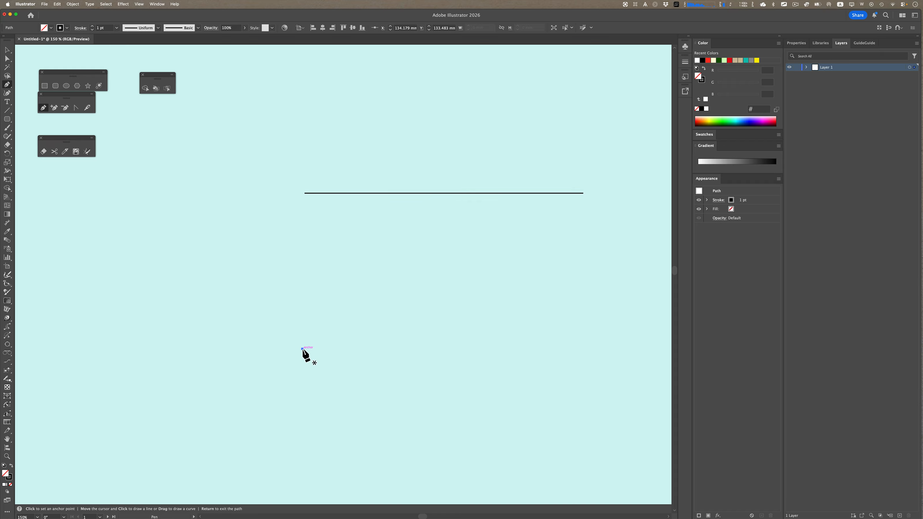
left_click(421, 194)
key("Return")
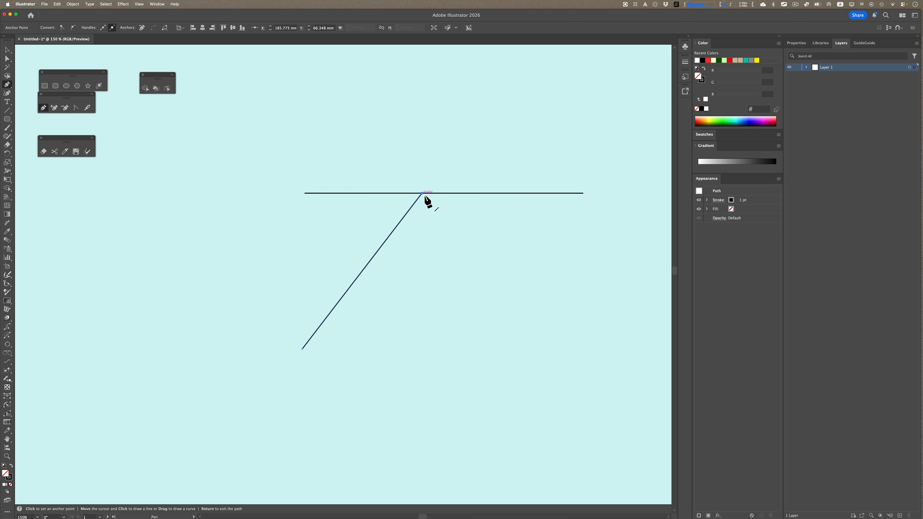
Draw a second diagonal line from that same point down to the lower right, forming an apex
left_click(439, 171, "super")
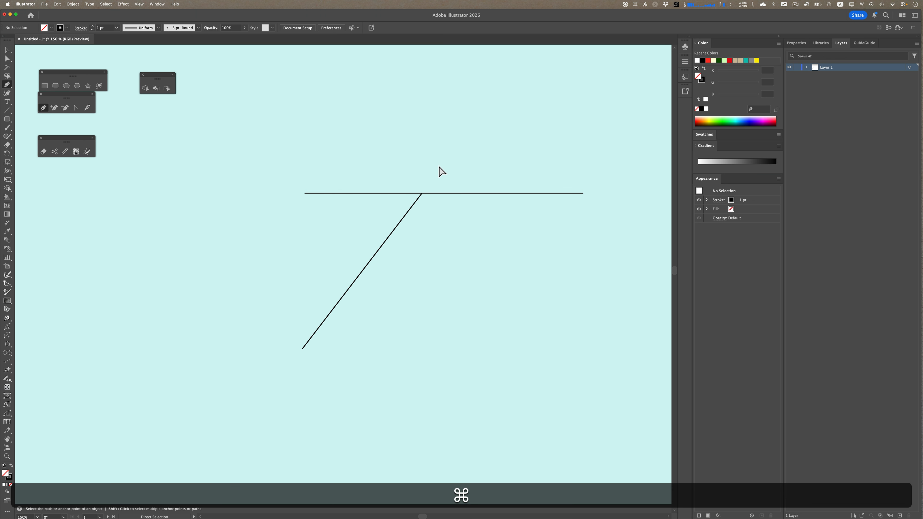
left_click(422, 193)
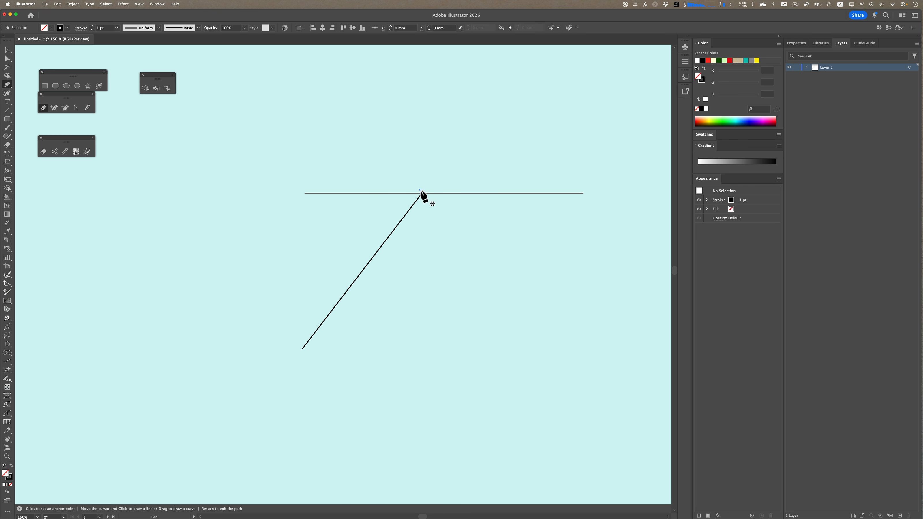
left_click(506, 365)
key("Return")
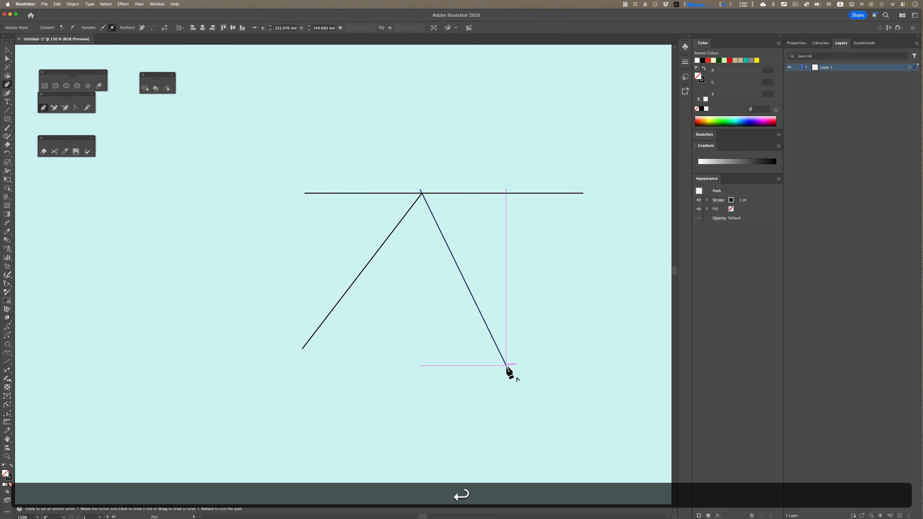
Draw a vertical line down from the apex and a horizontal line across the lower part of the figure
key("cmd+Return")
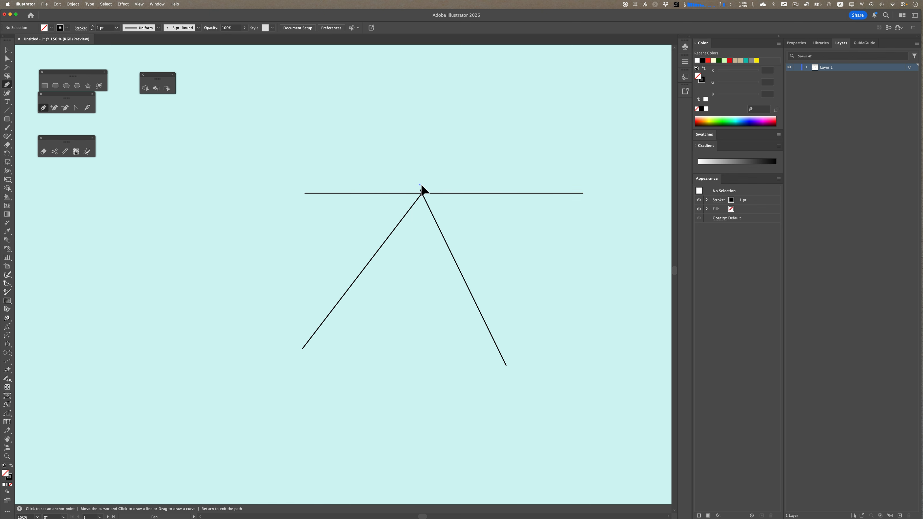
left_click(420, 185)
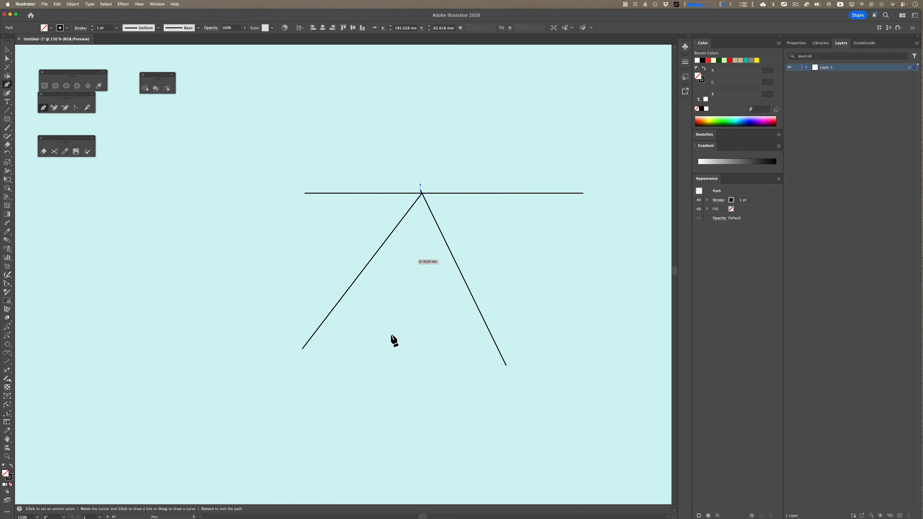
left_click(416, 381)
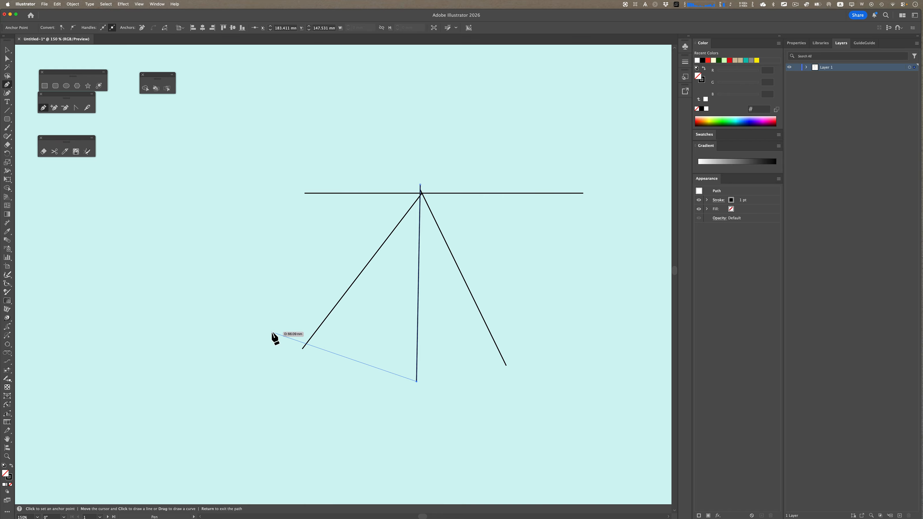
key("Return")
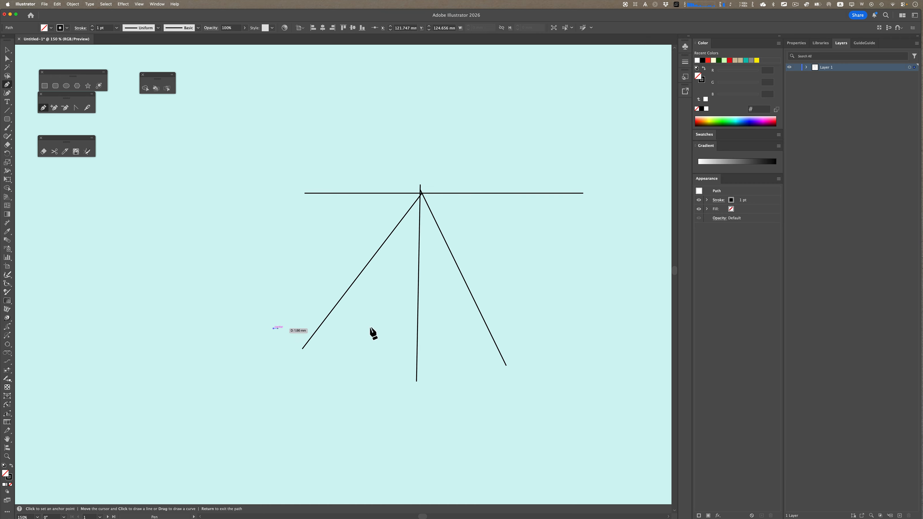
left_click(554, 328, "shift")
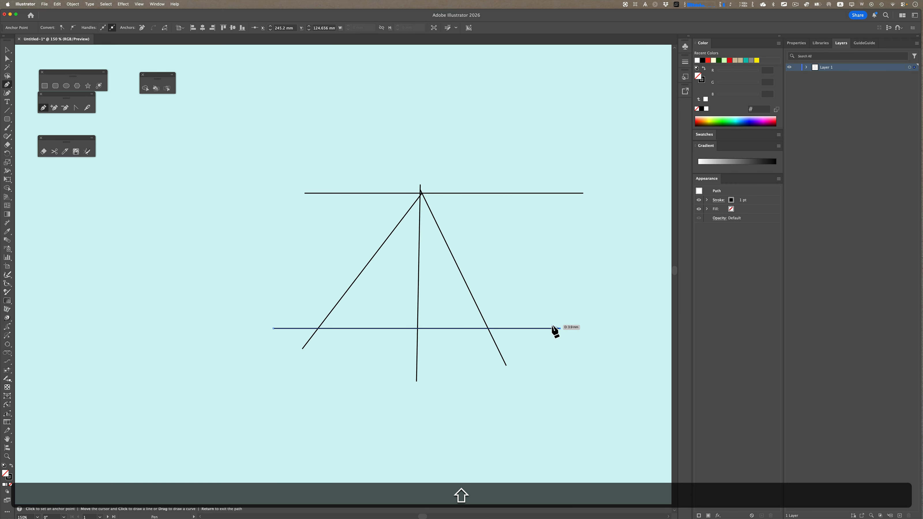
key("Return")
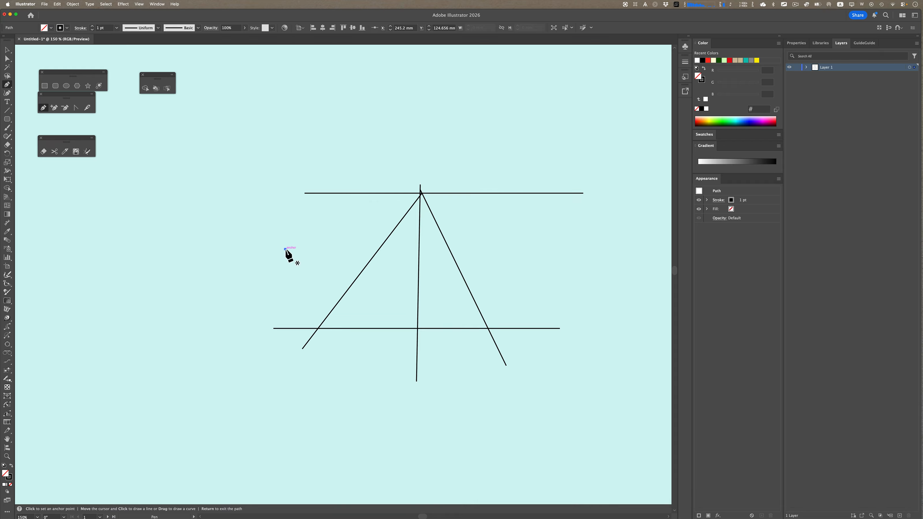
Draw another horizontal line through the middle of the figure and a near-vertical line at its lower left
left_click(285, 249)
left_click(554, 269, "shift")
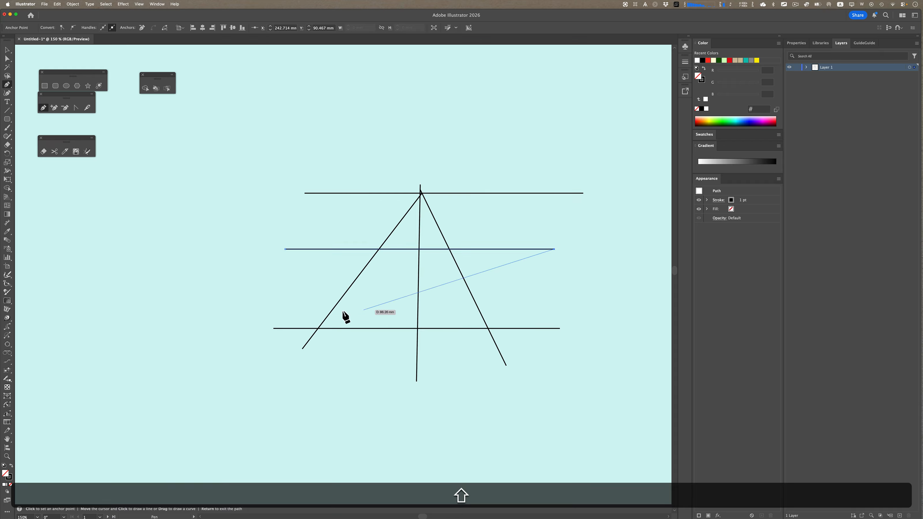
key("Return")
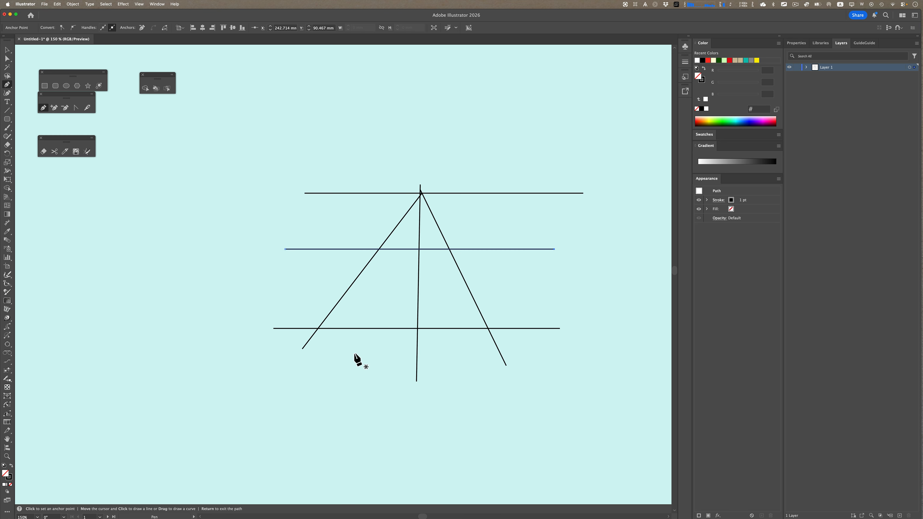
key("Return")
left_click(317, 360)
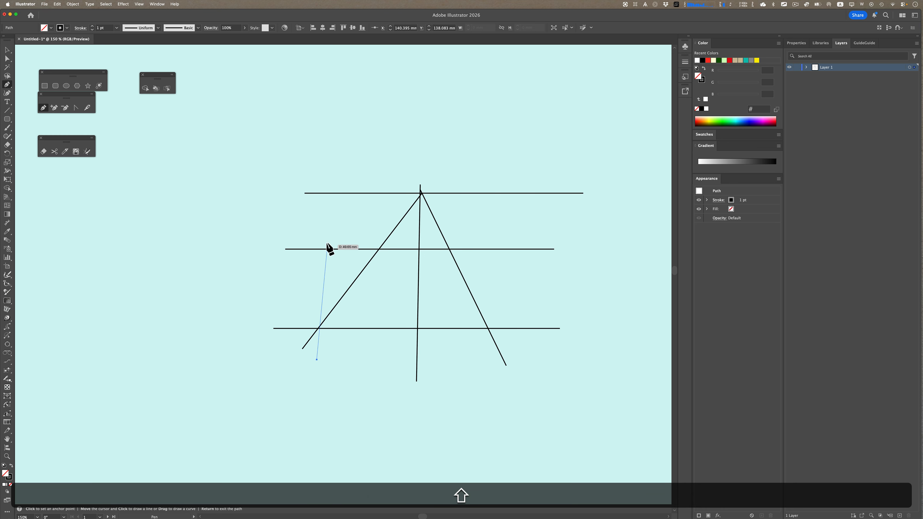
left_click(323, 215)
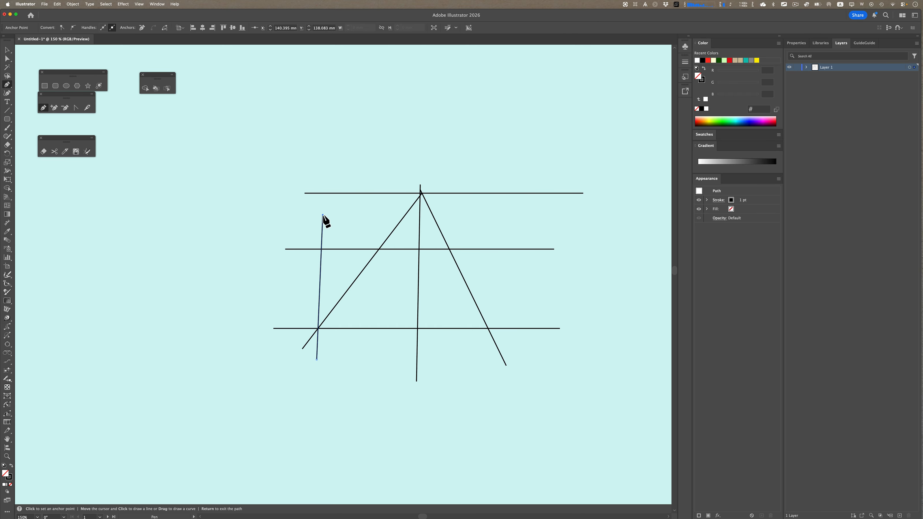
Draw a near-vertical line on the right side of the figure, crossing the lower horizontal line
key("Return")
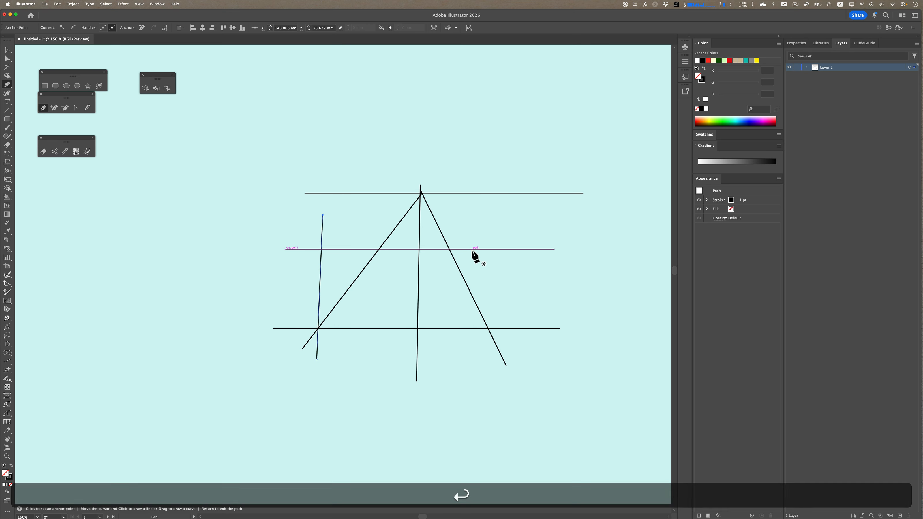
left_click(480, 235)
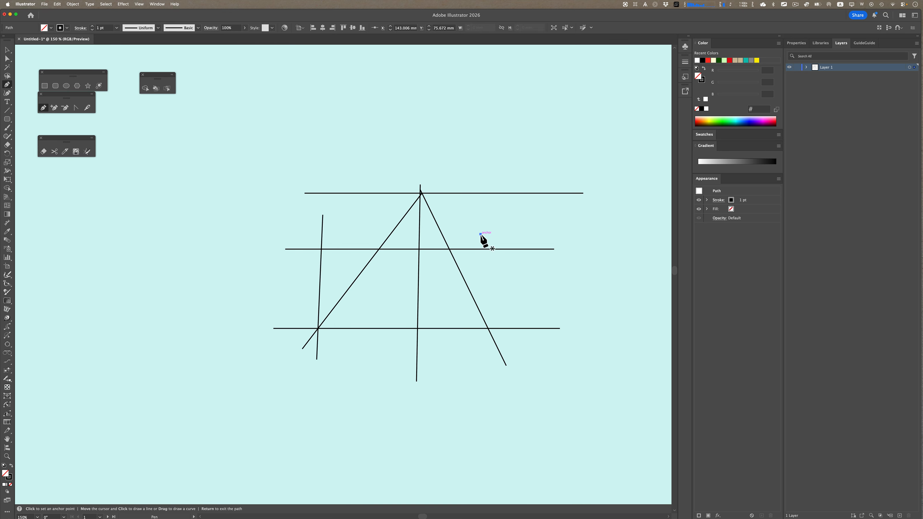
left_click(489, 356)
key("Return")
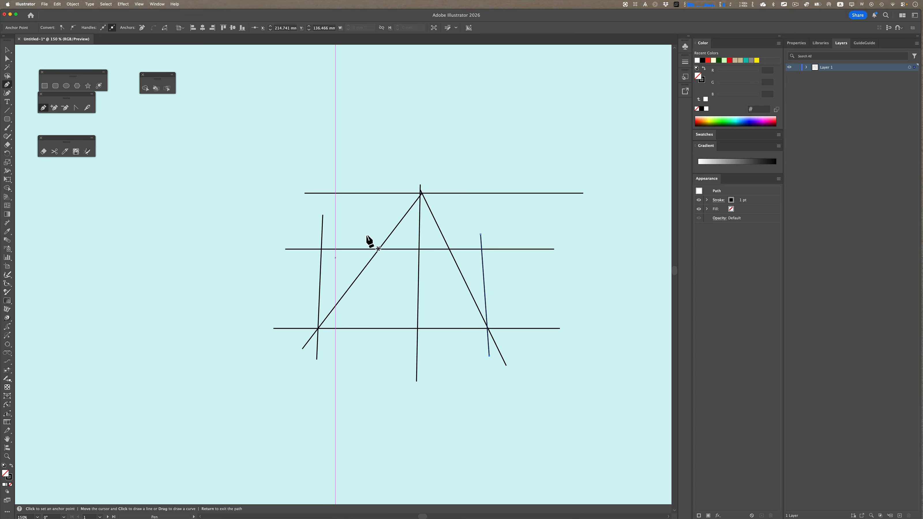
Draw two diagonal lines from the ends of the middle horizontal line up through the apex, crossing each other
left_click(314, 254)
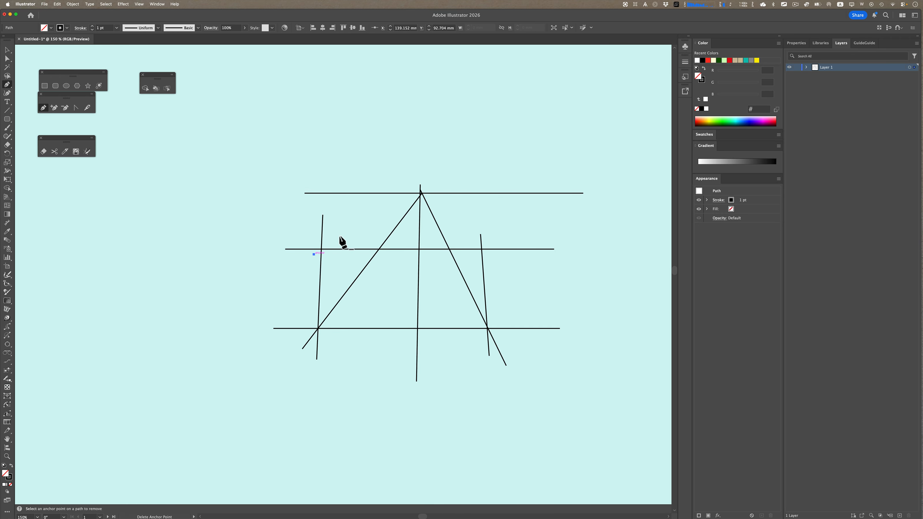
left_click(435, 185)
key("Return")
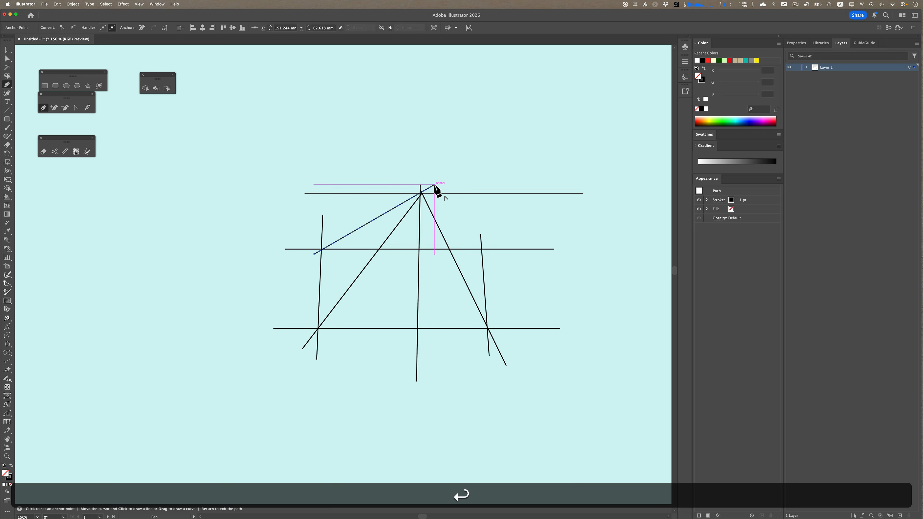
left_click(488, 255)
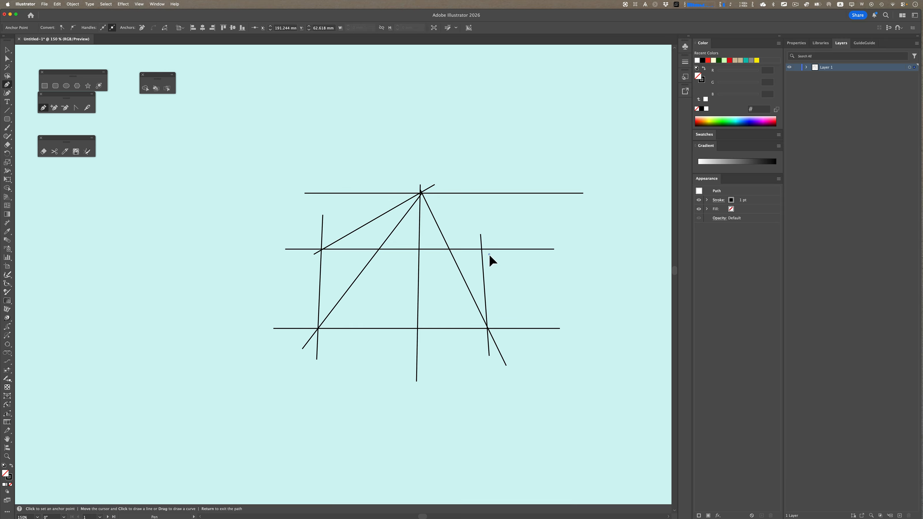
left_click(395, 172)
key("Return")
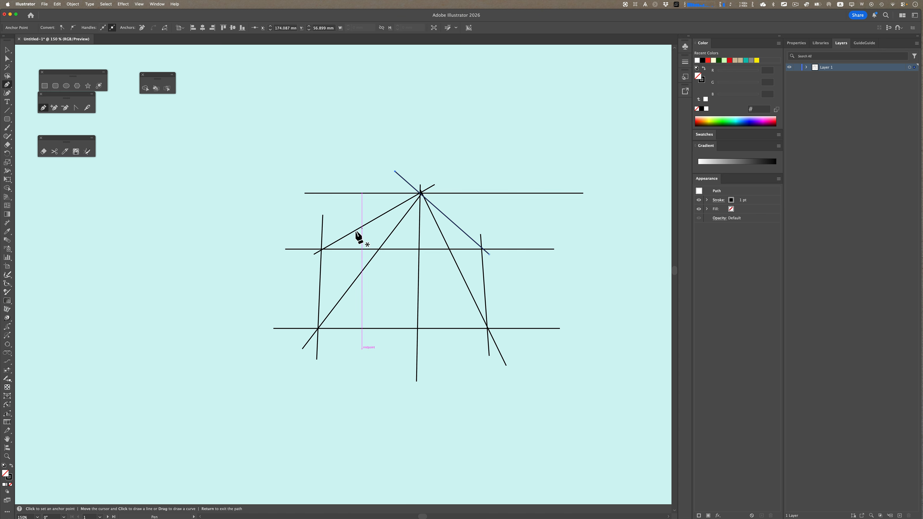
Draw a horizontal line between the top and middle horizontal lines
left_click(303, 226)
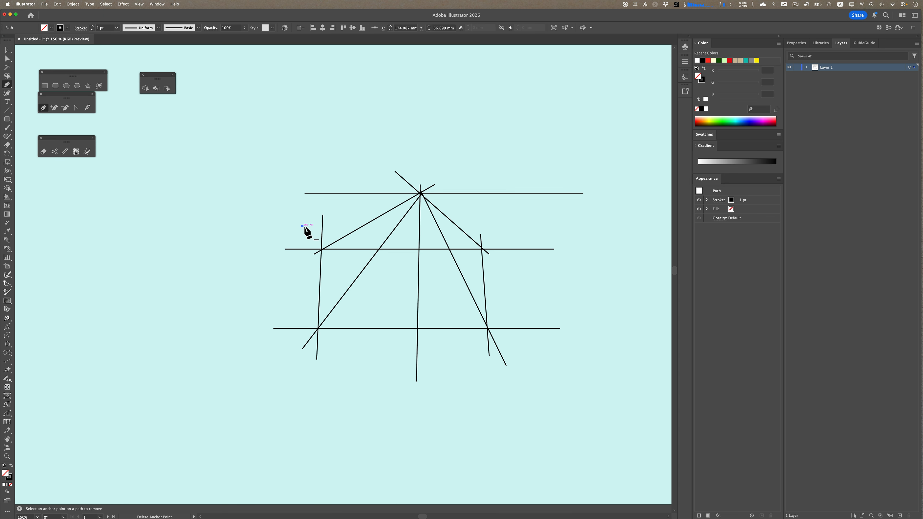
left_click(520, 225, "shift")
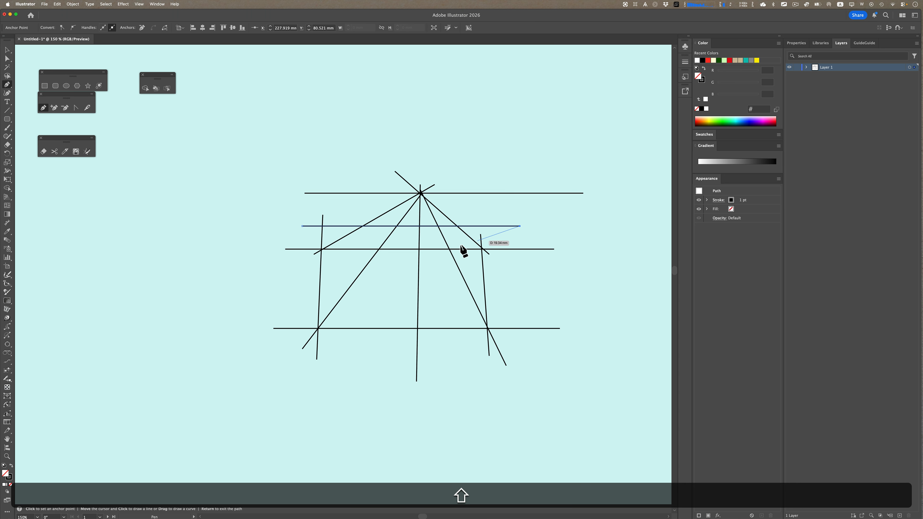
key("Return")
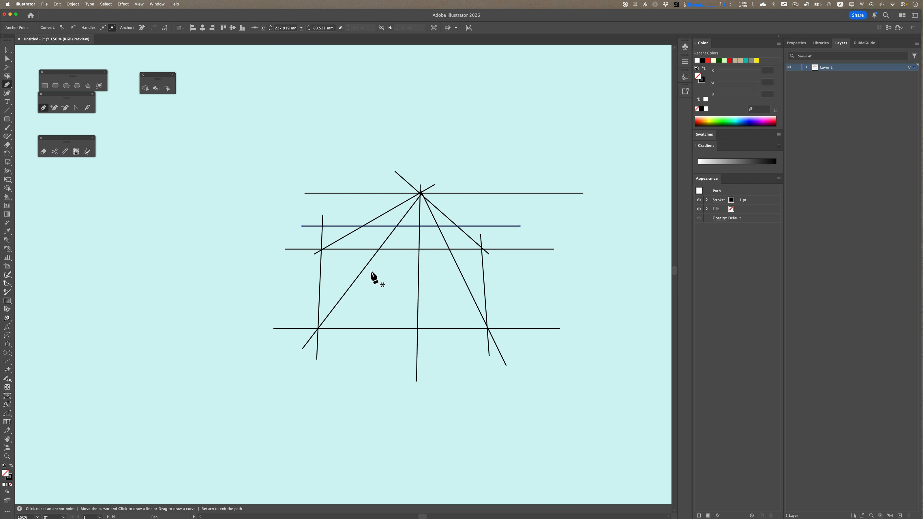
Select all lines and use Shape Builder to merge the body region between the middle and lower lines and the roof band above it
key("super+a")
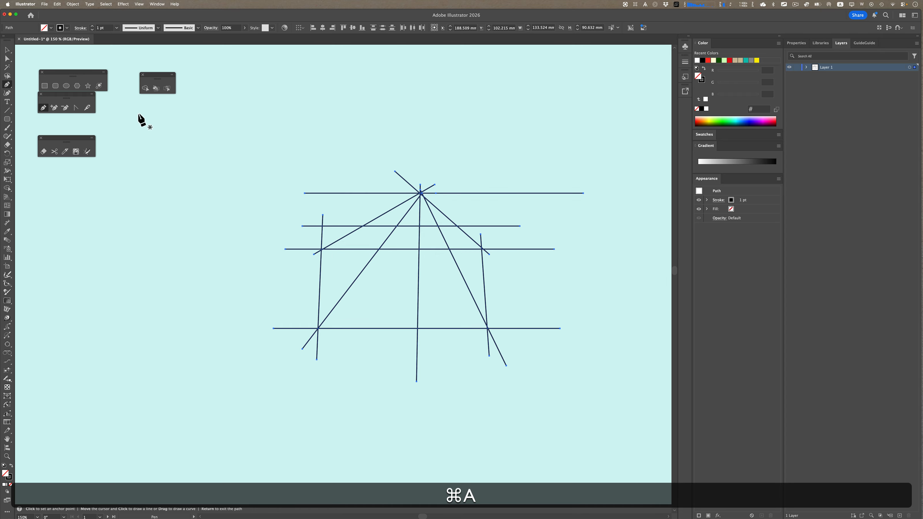
left_click(144, 88)
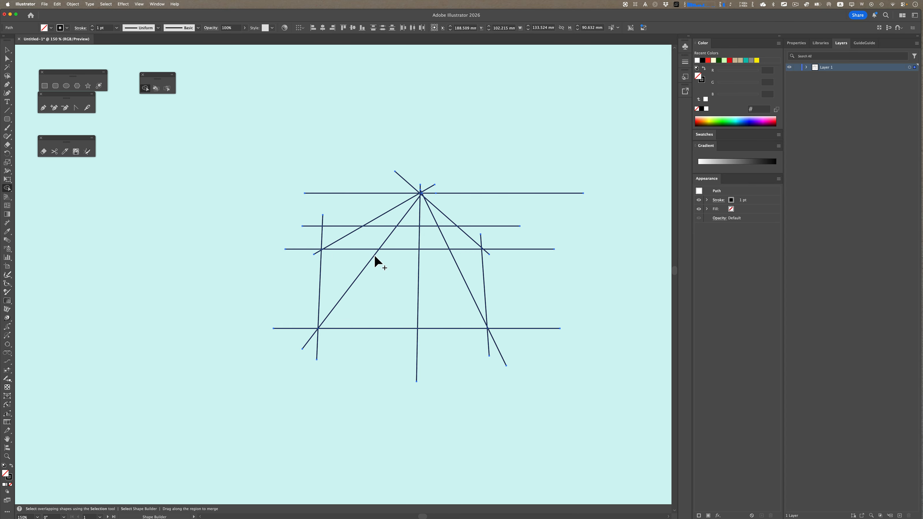
mouse_move(369, 239)
left_mouse_down()
mouse_move(347, 256)
mouse_move(349, 282)
mouse_move(384, 314)
mouse_move(444, 308)
mouse_move(470, 266)
mouse_move(464, 245)
mouse_move(405, 236)
mouse_move(466, 256)
mouse_move(463, 303)
left_mouse_up()
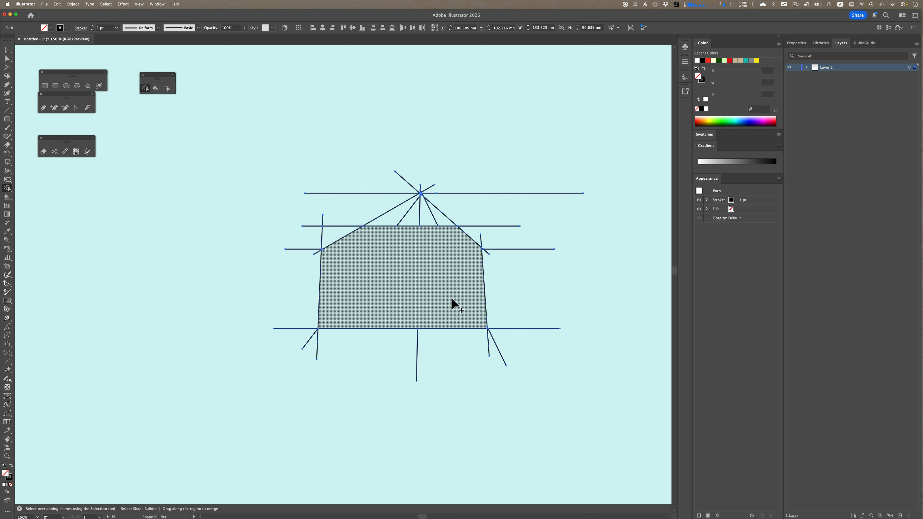
key("super+z")
mouse_move(329, 278)
left_mouse_down()
mouse_move(464, 289)
mouse_move(470, 278)
mouse_move(457, 294)
left_mouse_up()
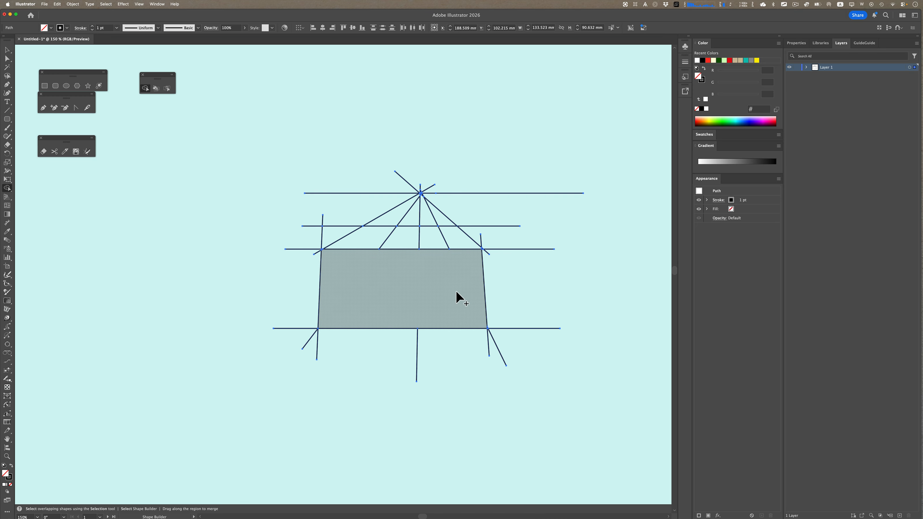
left_click_drag(367, 241, 447, 238)
Delete the stray line segments above the roof with the Direct Selection tool
key("a")
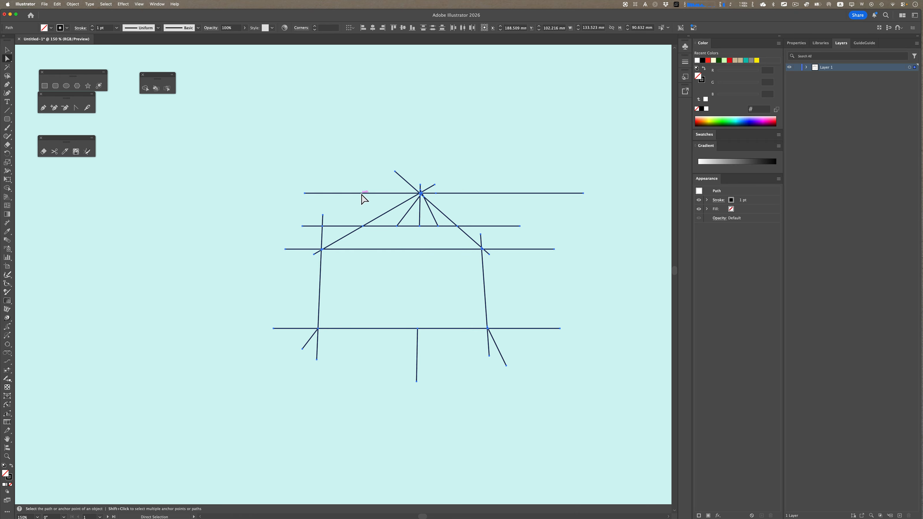
left_click(340, 170)
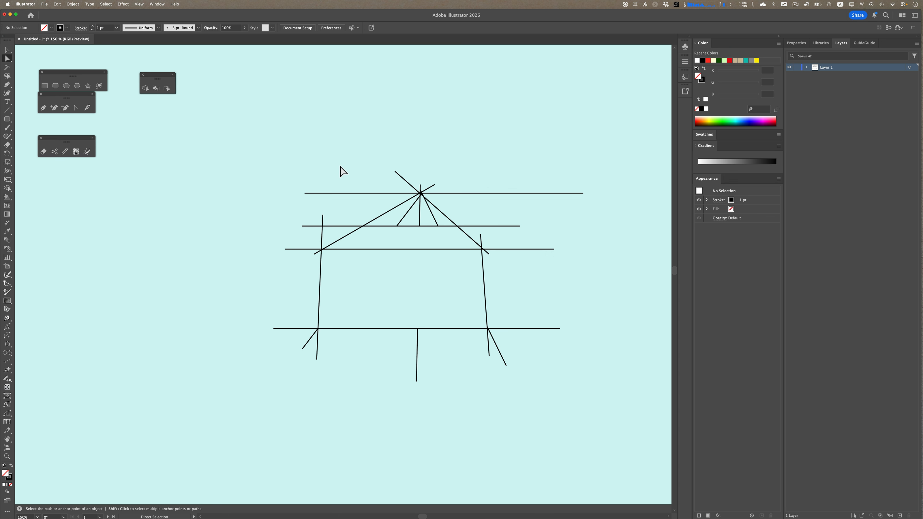
left_click(357, 193)
key("BackSpace")
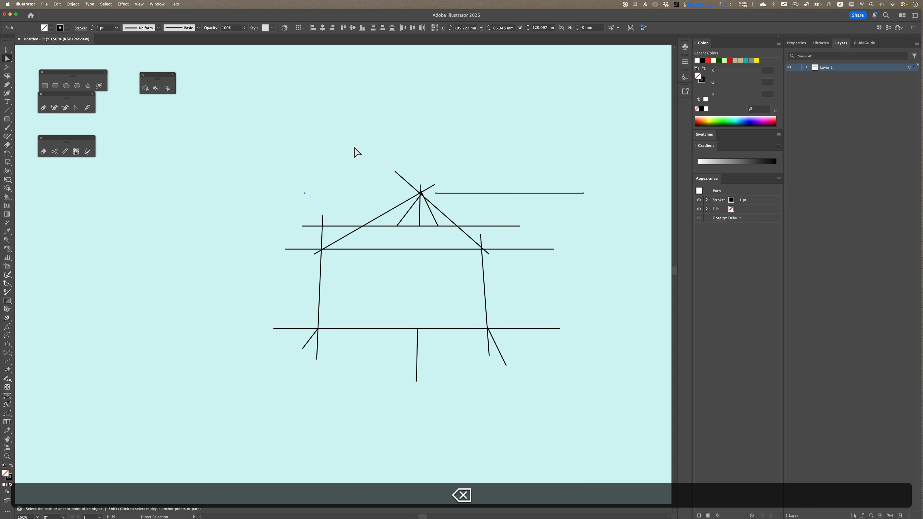
left_click_drag(354, 149, 473, 220)
key("BackSpace")
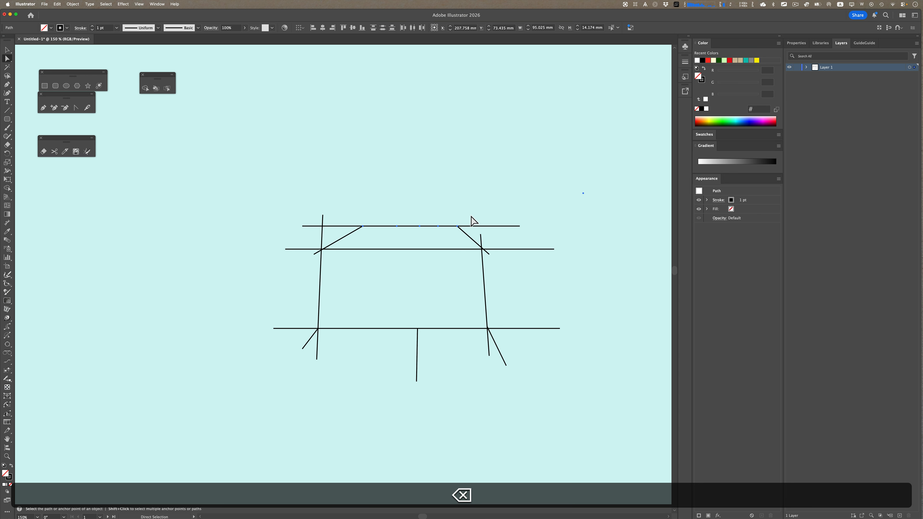
left_click_drag(299, 209, 339, 235)
key("BackSpace")
Delete the remaining line segments sticking out around the walls and base, leaving a house outline
left_click_drag(278, 239, 315, 347)
key("BackSpace")
left_click_drag(302, 341, 495, 196)
key("BackSpace")
key("BackSpace")
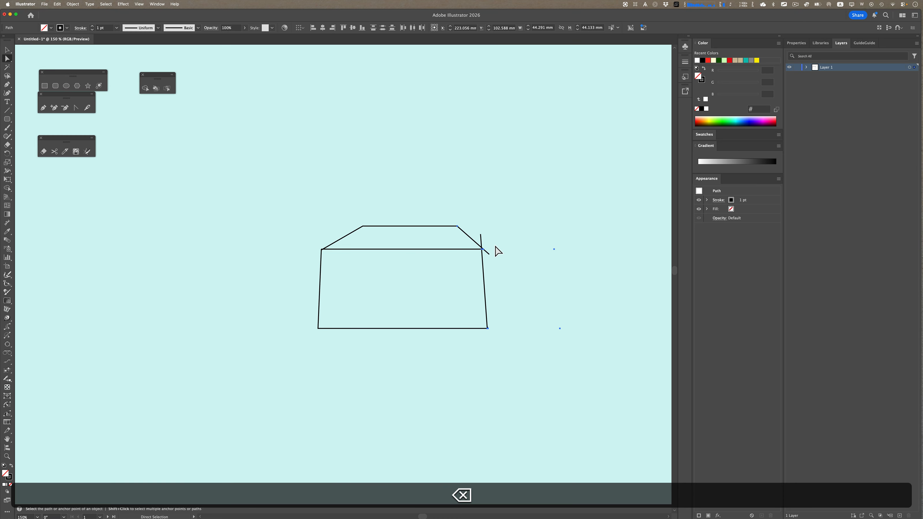
left_click_drag(494, 258, 583, 353)
key("BackSpace")
key("BackSpace")
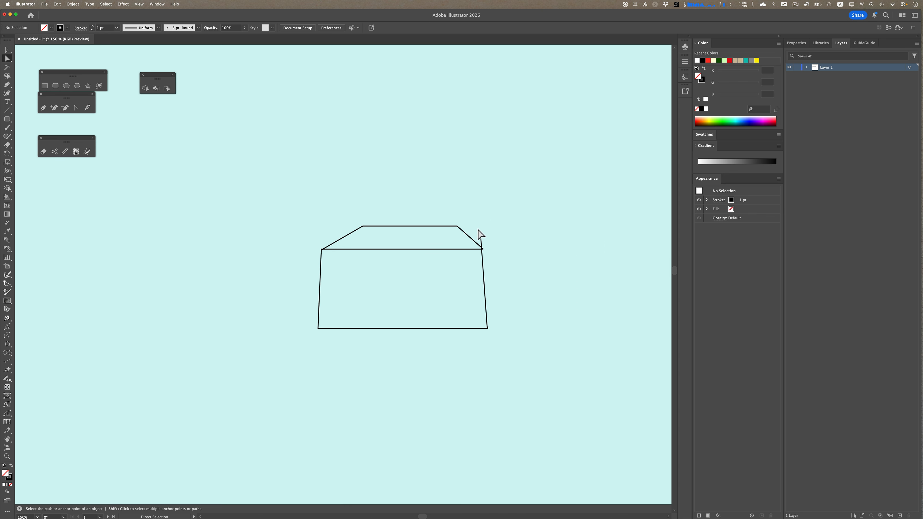
left_click_drag(478, 230, 491, 240)
key("BackSpace")
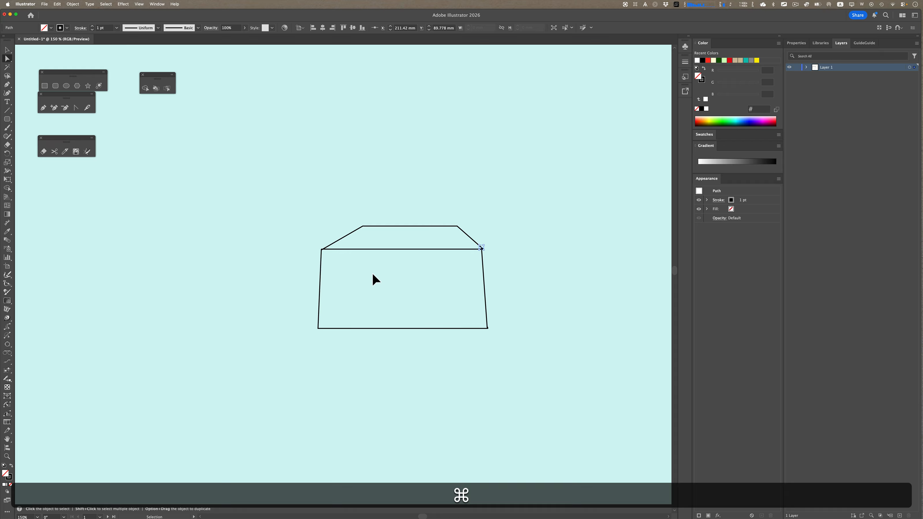
Clear the artboard and draw a circle about 54 mm wide with the Ellipse tool
key("super+a")
key("super+BackSpace")
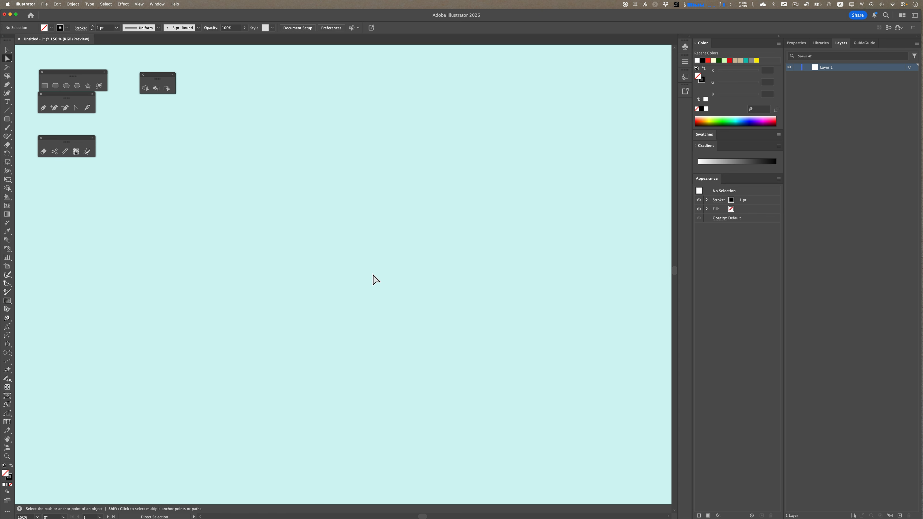
left_click(66, 86)
left_click_drag(253, 200, 317, 262)
Duplicate the circle into a cluster of overlapping circles, resizing the upper-right one to about 40 mm
key("super")
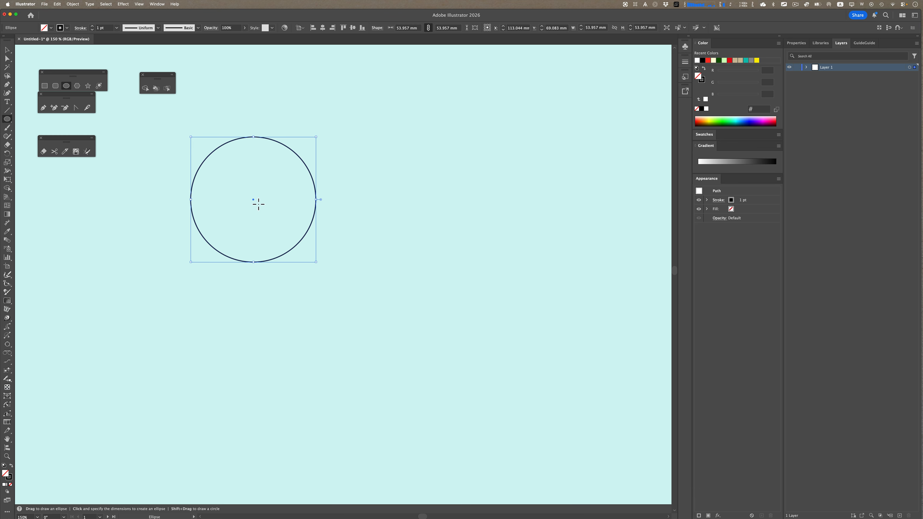
key("a")
key("x")
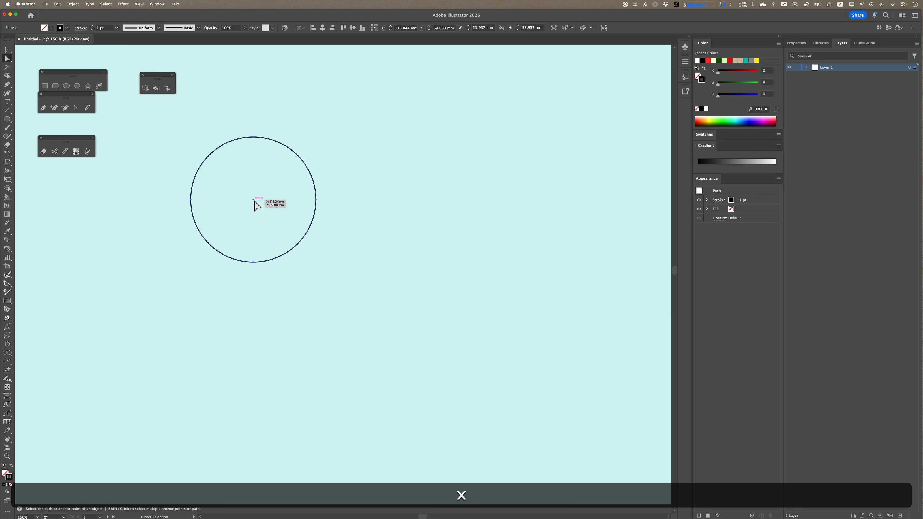
key("v")
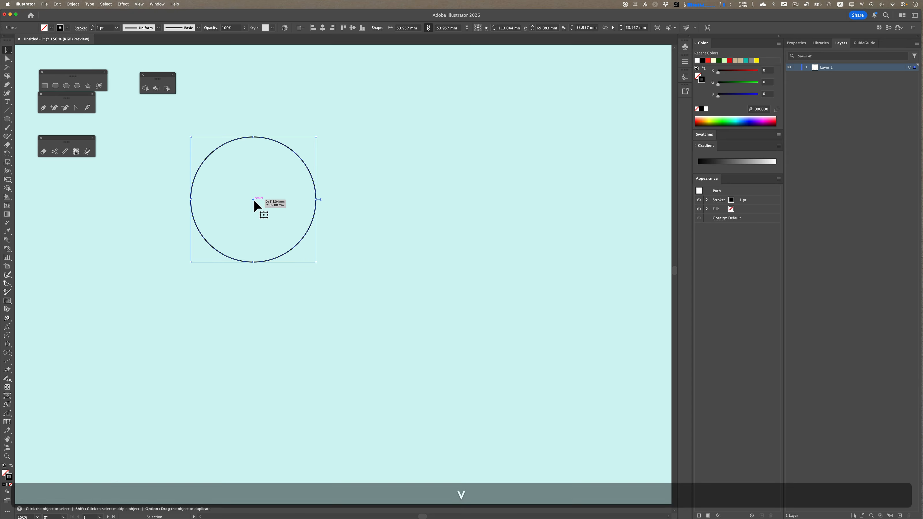
left_click_drag(255, 202, 387, 206)
left_click_drag(459, 142, 422, 173)
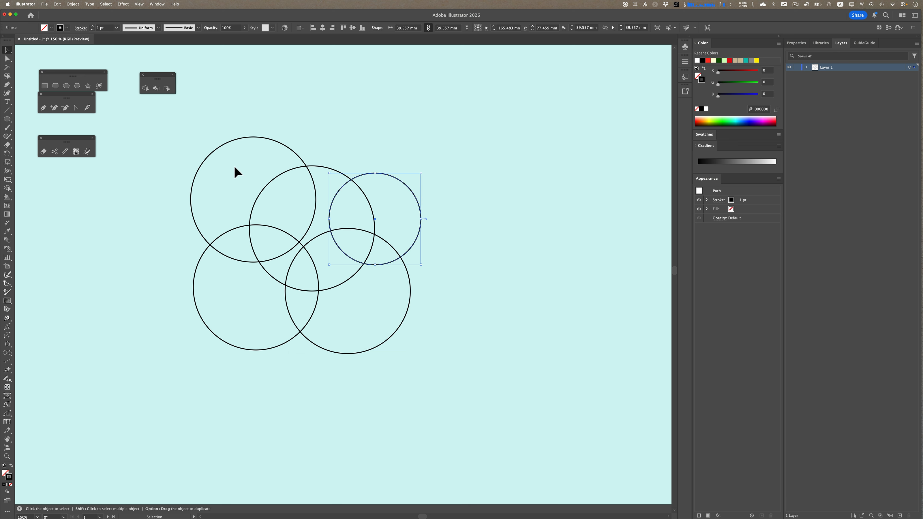
Select all circles and use Shape Builder to merge intersecting regions into petal shapes
key("super+a")
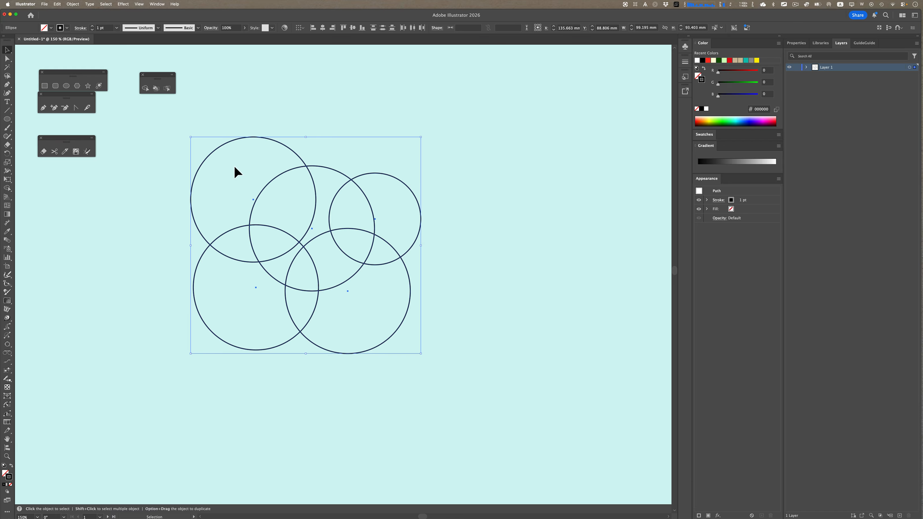
left_click(146, 90)
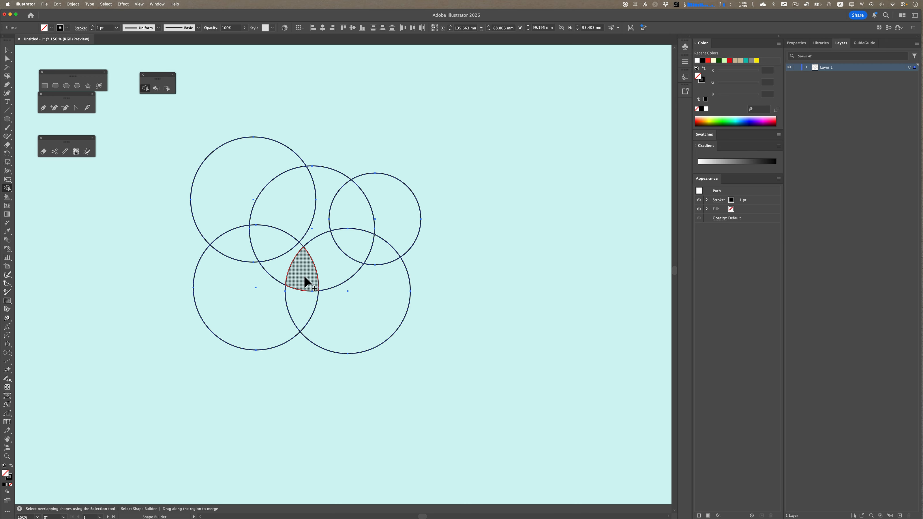
mouse_move(304, 276)
left_mouse_down()
mouse_move(355, 245)
mouse_move(358, 254)
left_mouse_up()
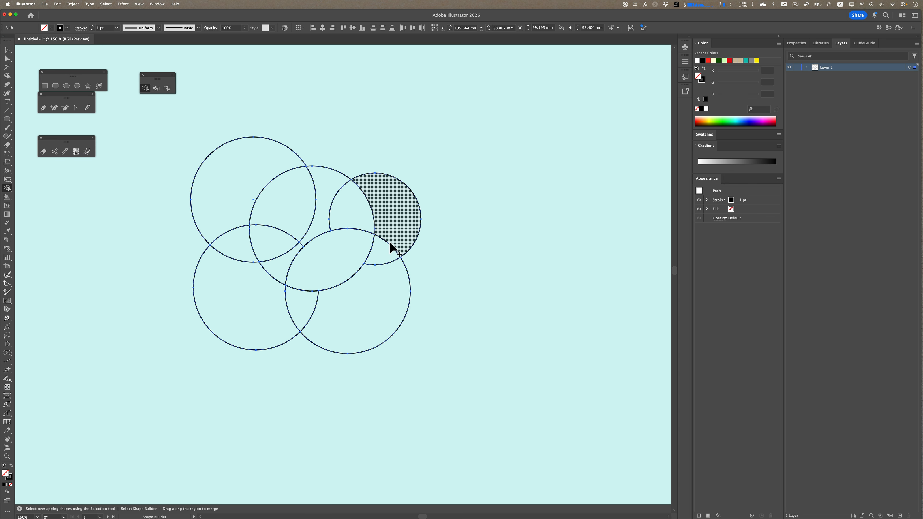
left_click_drag(357, 215, 379, 244)
Delete the surrounding circle regions with Shape Builder, leaving two leaf-shaped petals
left_click(375, 290, "alt")
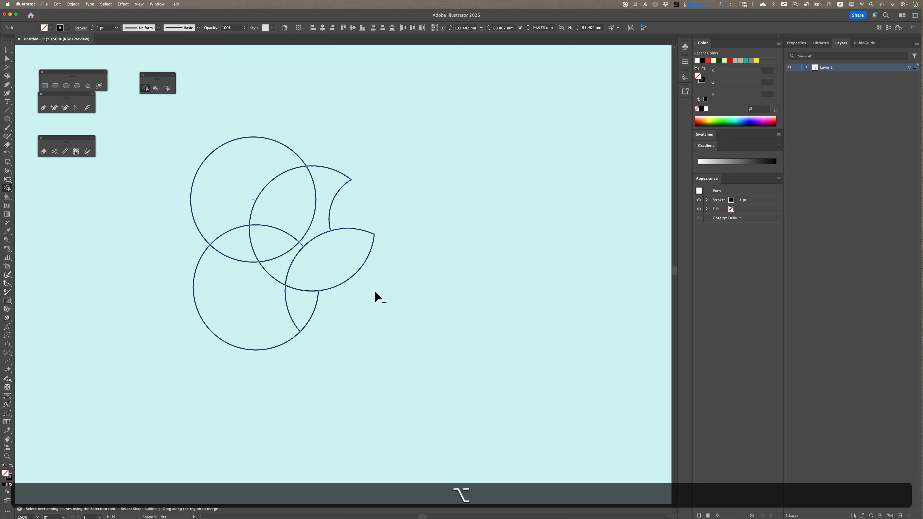
left_click(304, 307, "alt")
left_click(267, 304, "alt")
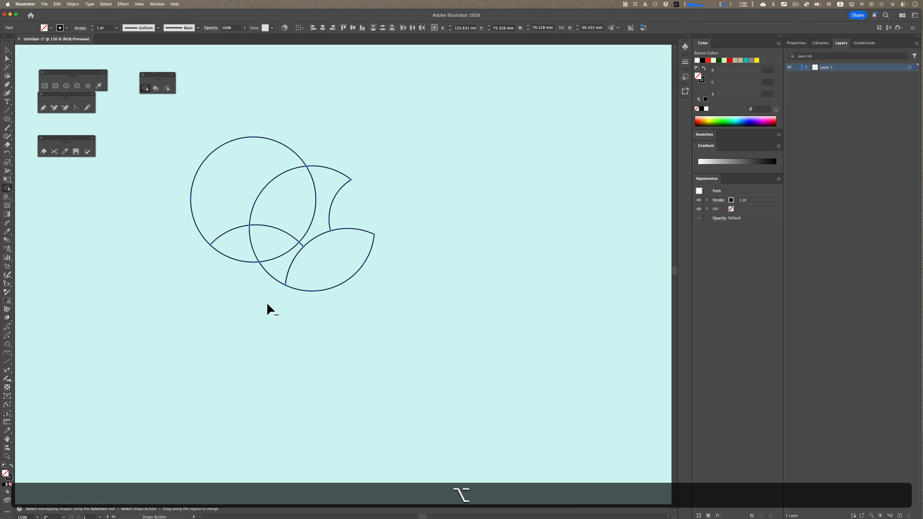
left_click(274, 262, "alt")
left_click(318, 224, "alt")
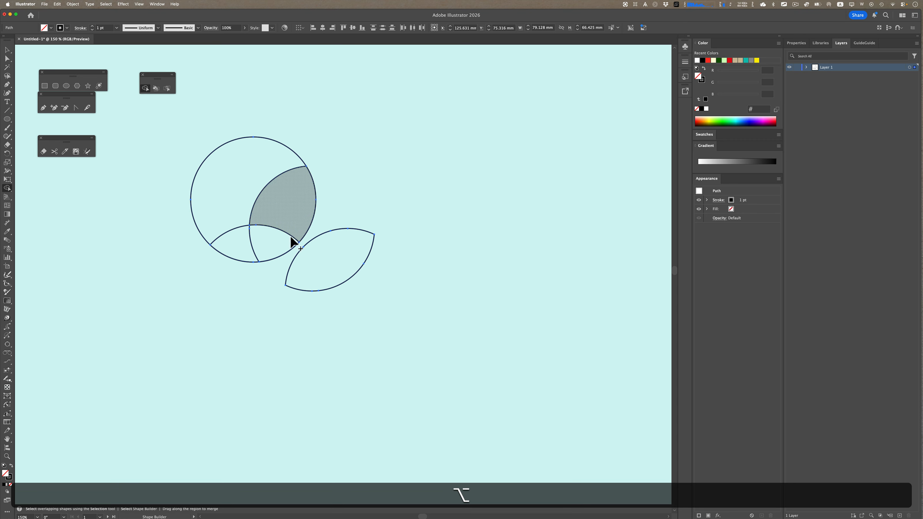
left_click_drag(278, 237, 295, 206)
left_click(251, 206, "alt")
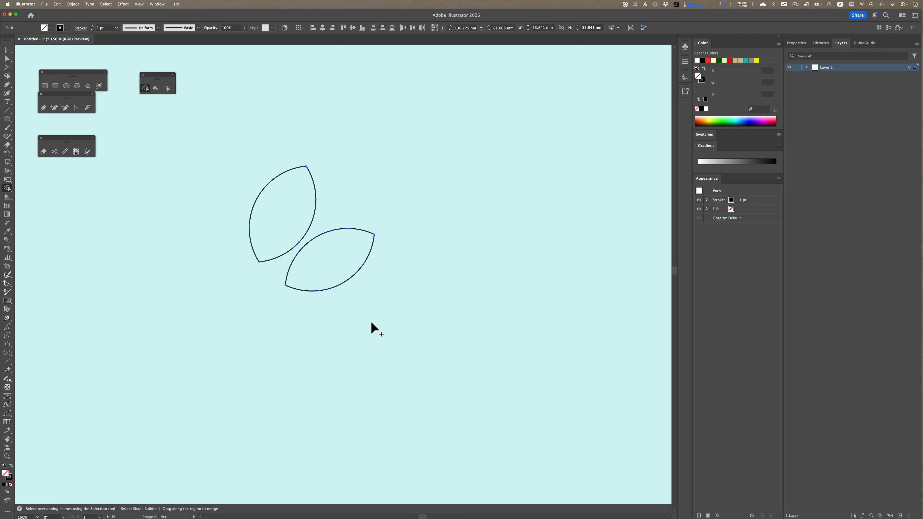
Clear the artboard and draw two nearly vertical parallel lines with the Pen tool
key("super+a")
key("super+BackSpace")
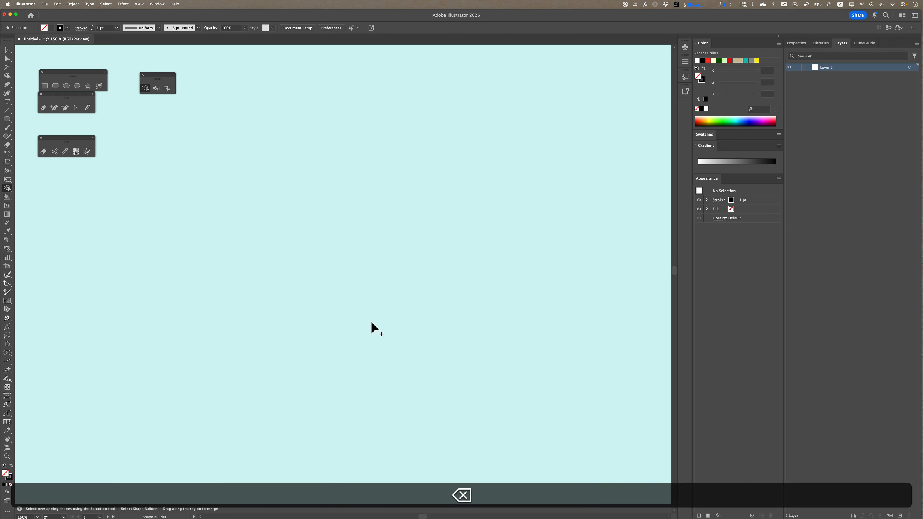
left_click(245, 204)
left_click(250, 374)
left_click(322, 188)
left_click(326, 391)
key("Return")
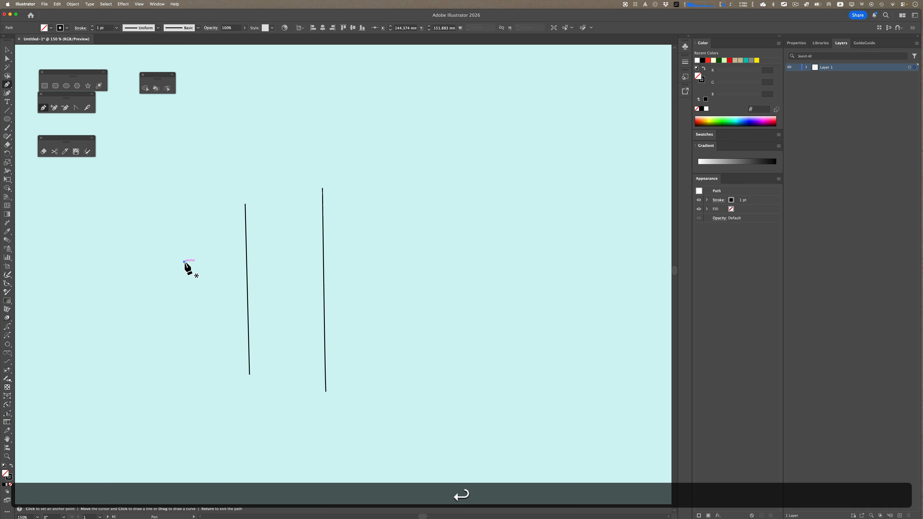
Draw two nearly horizontal lines crossing both vertical lines with the Pen tool
left_click(184, 262)
left_click(434, 247)
key("Return")
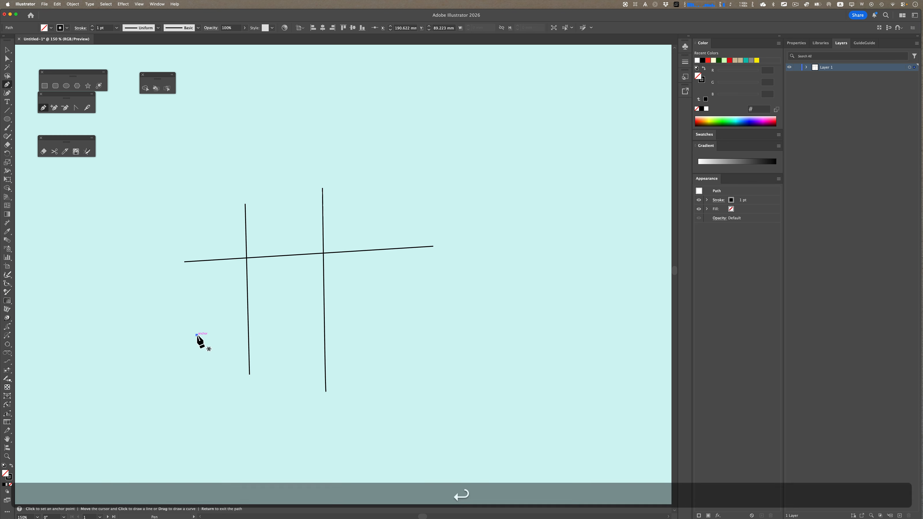
left_click(197, 335)
left_click(420, 319)
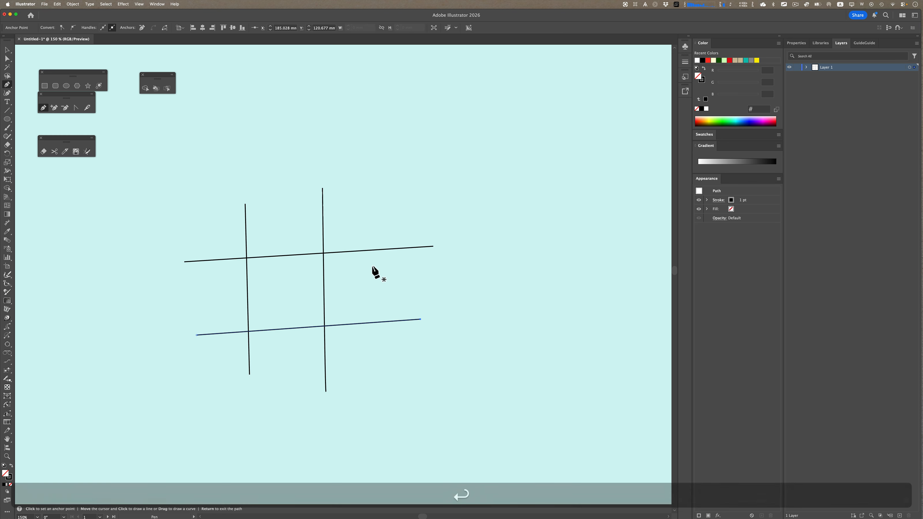
Select all the lines and open the Swatches panel, floating it beside the artboard
key("super+a")
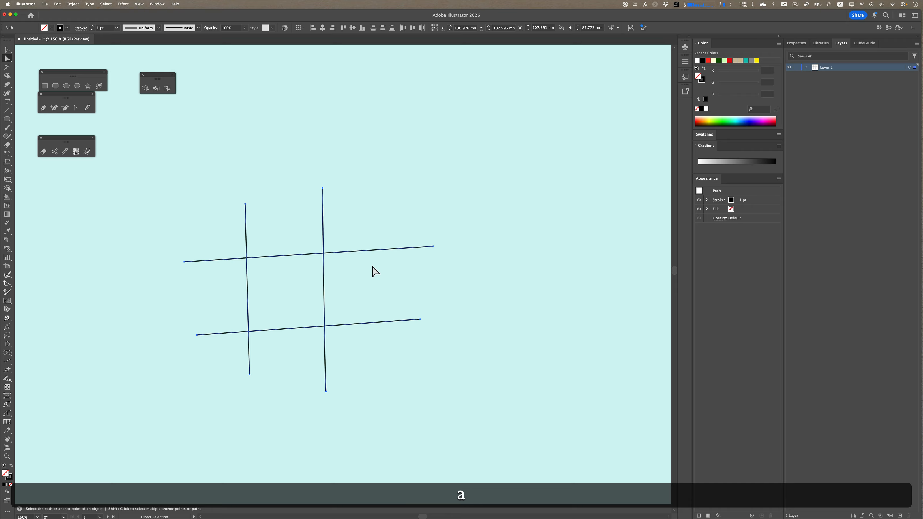
key("v")
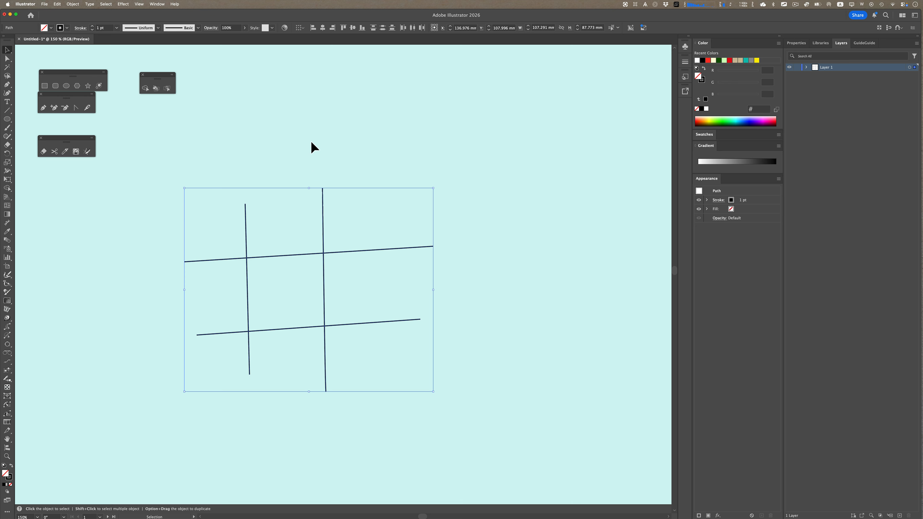
left_click(158, 4)
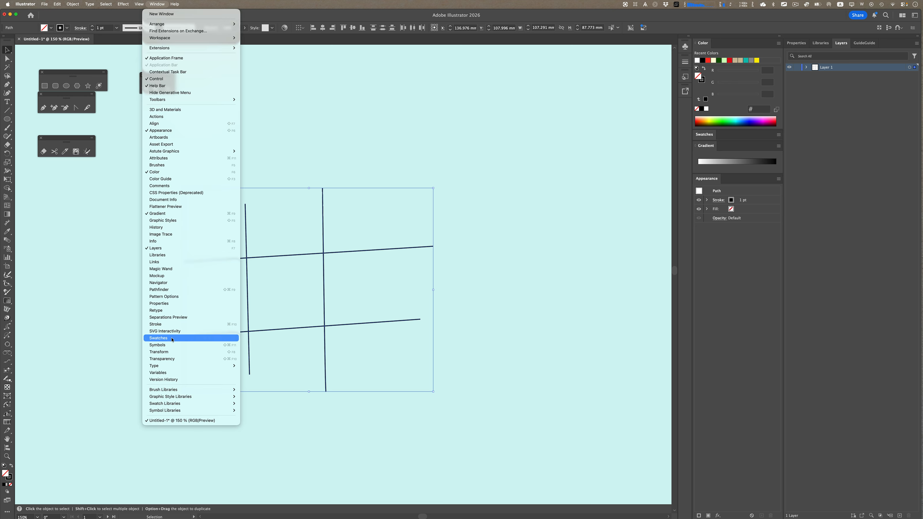
left_click(158, 338)
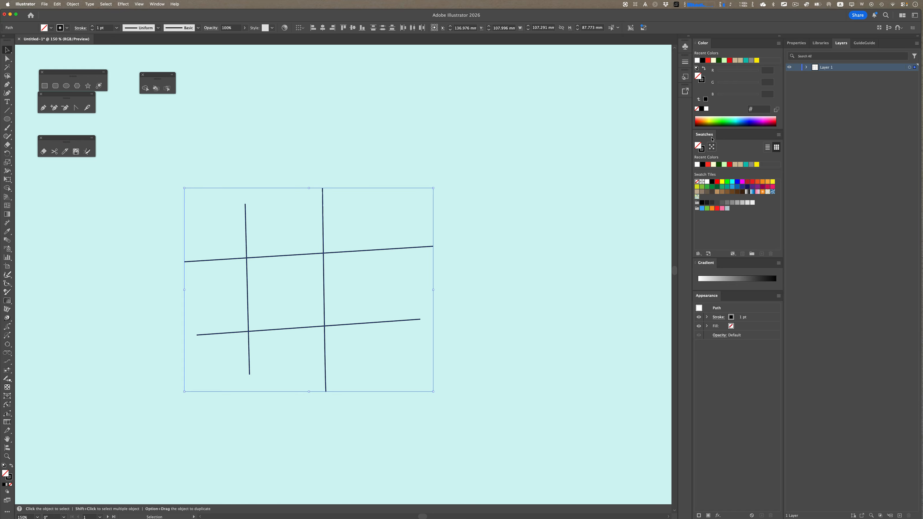
left_click_drag(711, 136, 524, 114)
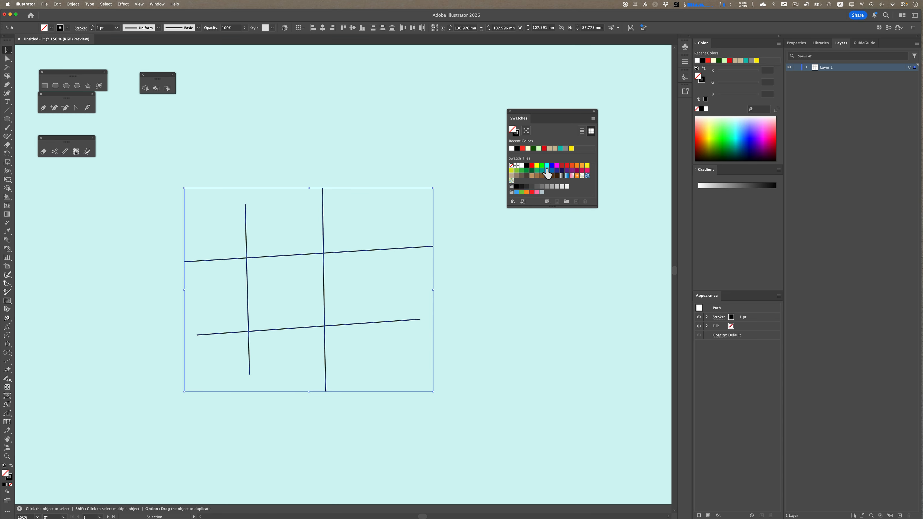
Use the Live Paint Bucket to turn the lines into a Live Paint group and fill the central region yellow
left_click(155, 89)
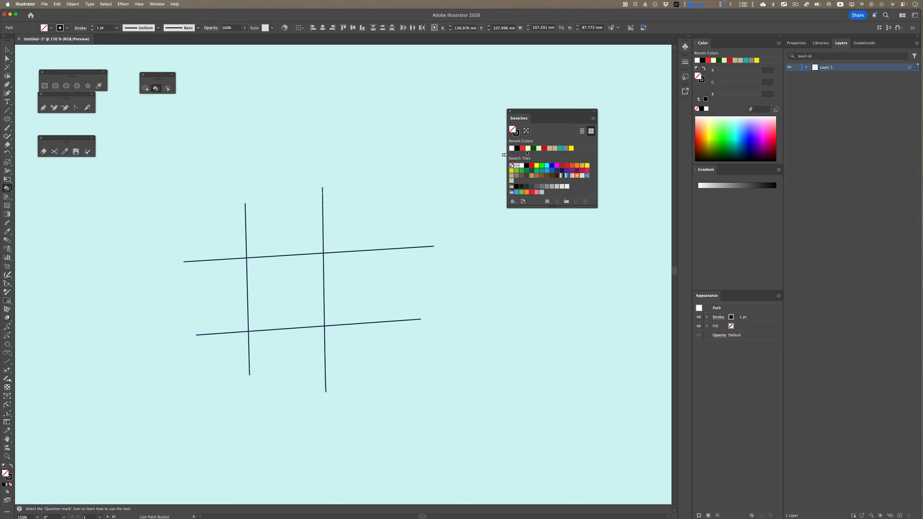
left_click(278, 277)
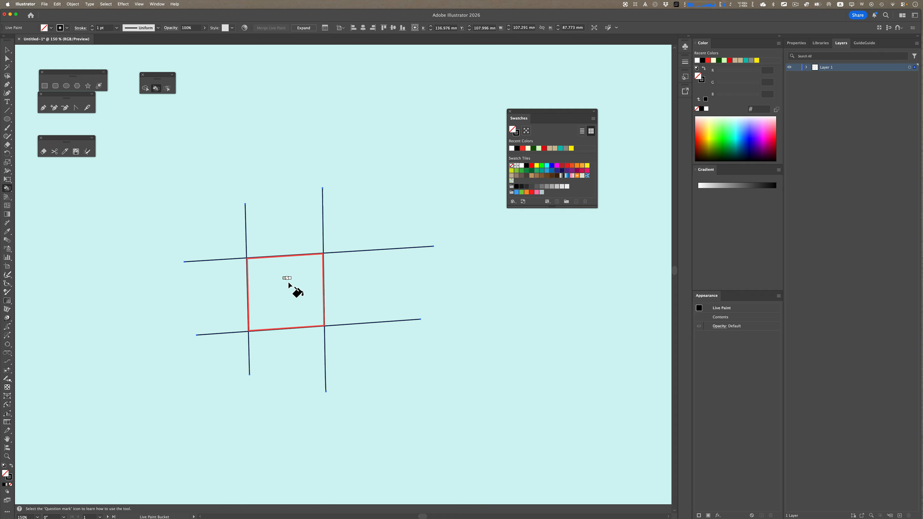
key("Right")
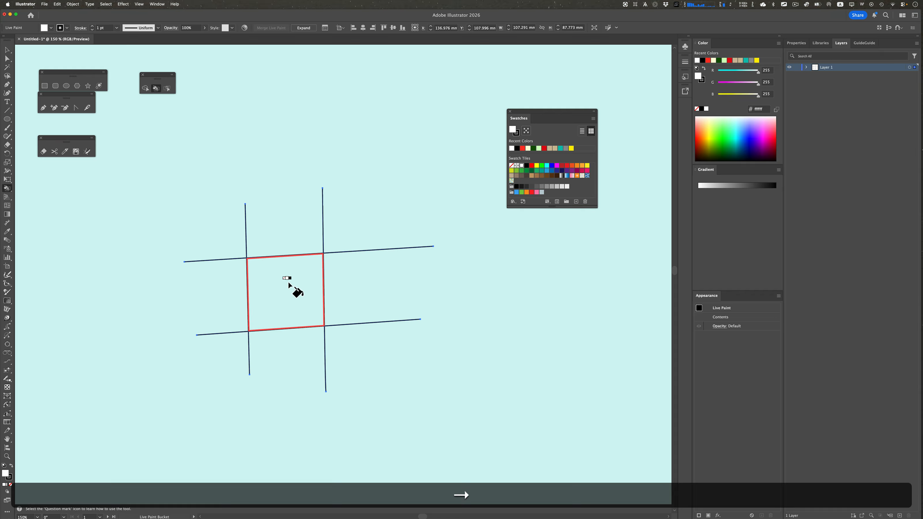
key("Right")
key("Right")
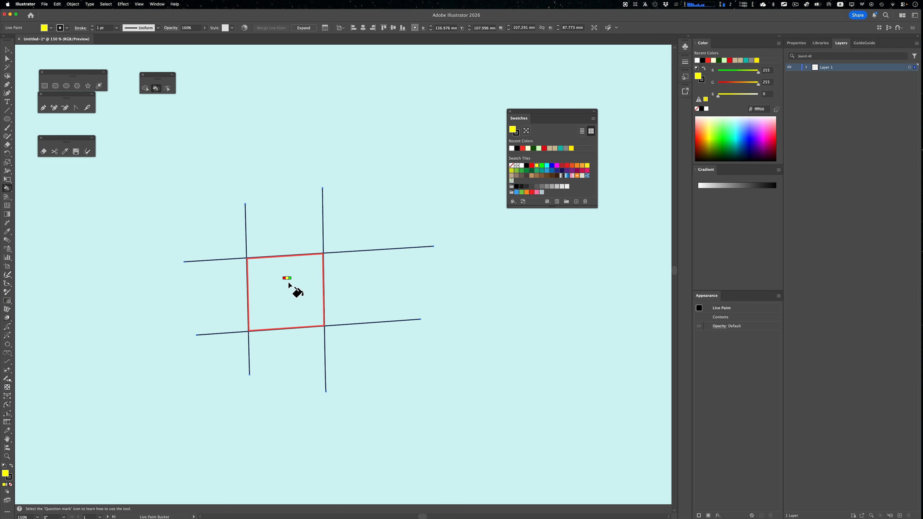
left_click(288, 281)
Move the top anchor of the right vertical line to the right so the line slants
left_click(7, 59)
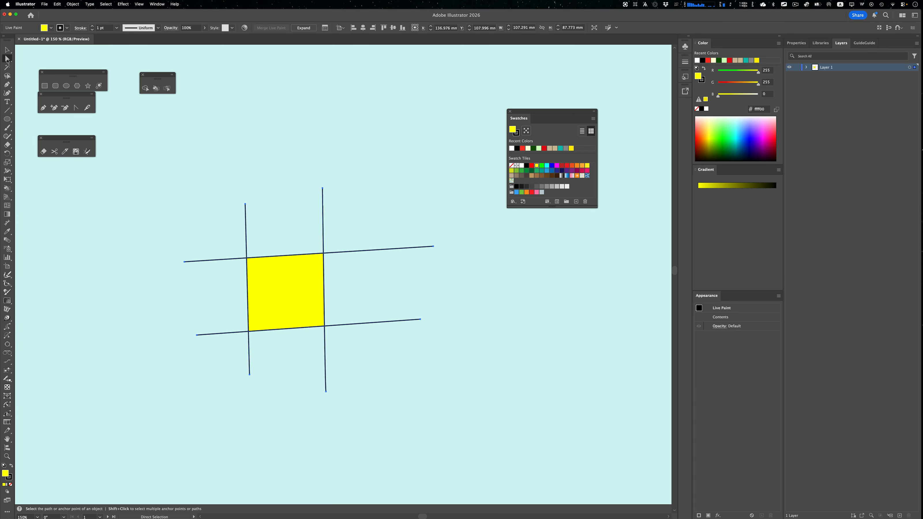
left_click(344, 160)
left_click(322, 190)
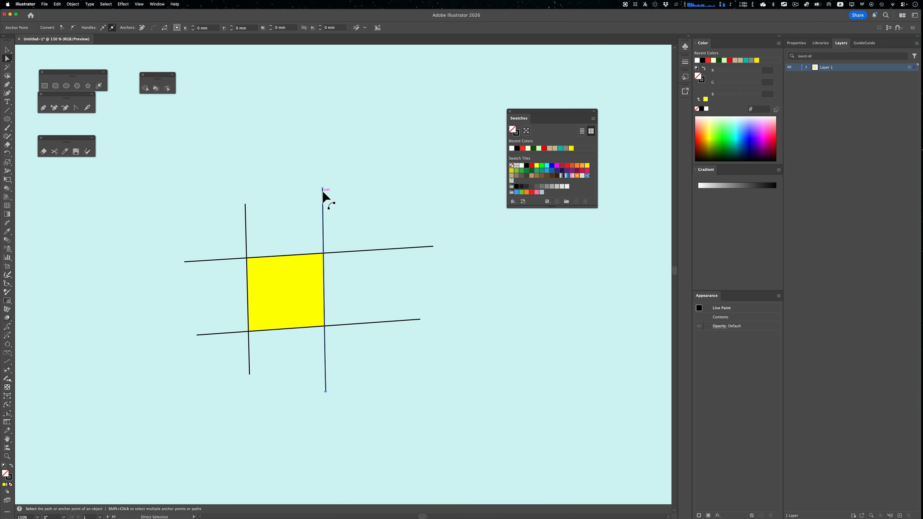
left_click_drag(322, 190, 388, 195)
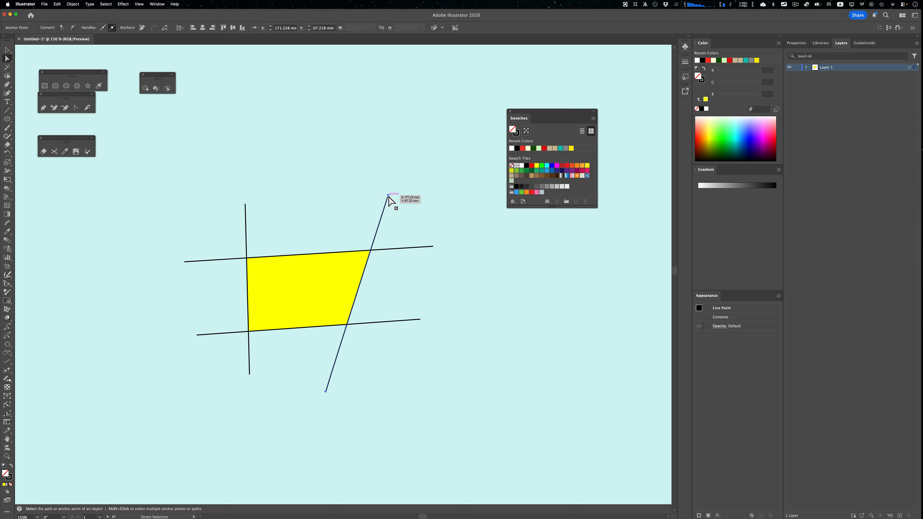
Select everything and enable Paint Strokes in the Live Paint Bucket options
key("super+a")
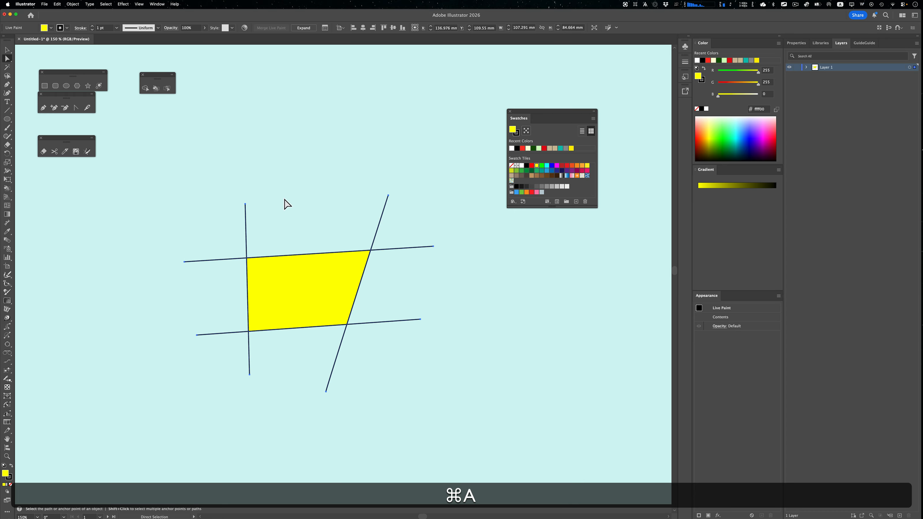
left_click(155, 91)
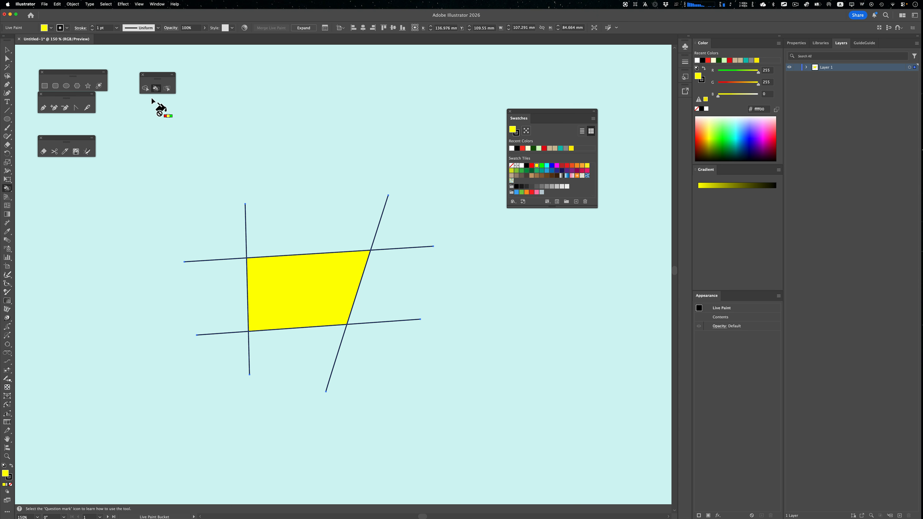
double_click(156, 89)
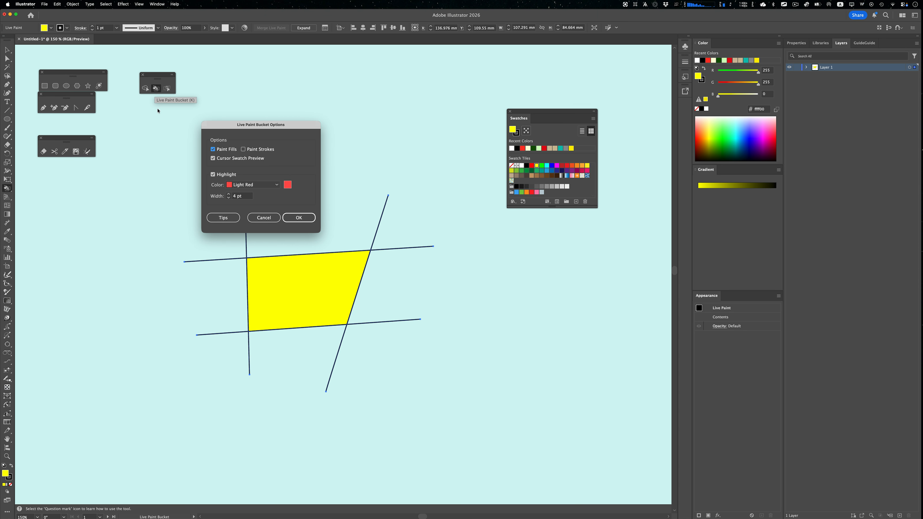
left_click(244, 149)
left_click(297, 216)
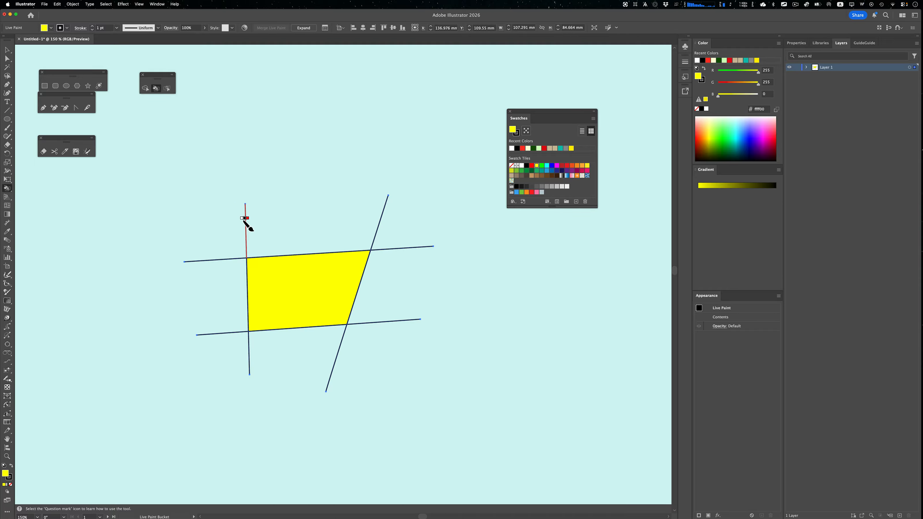
Paint the upper segment of the left vertical line blue and the upper segment of the slanted line red
key("Right")
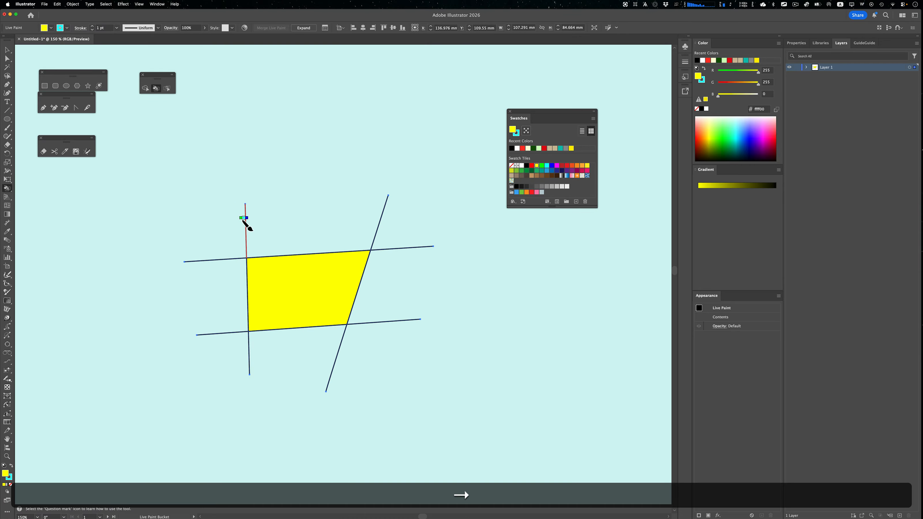
key("Right")
left_click(245, 223)
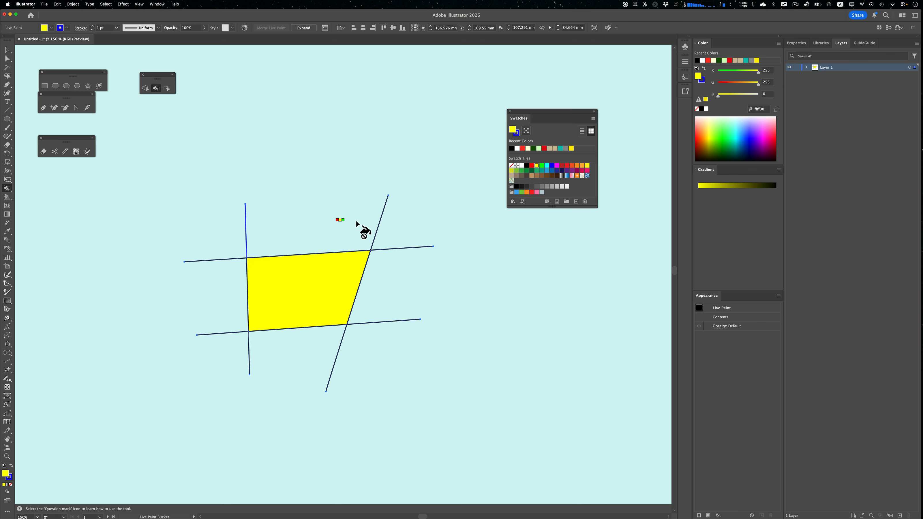
key("Right")
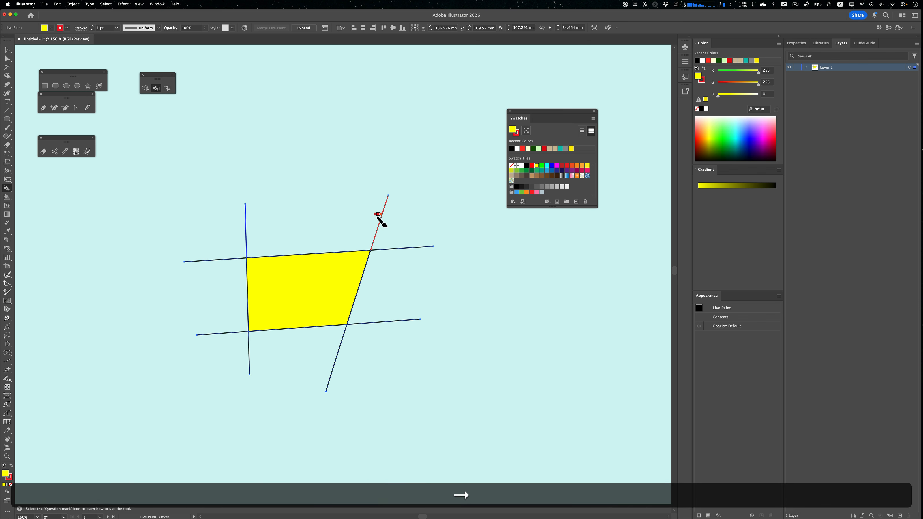
key("Right")
left_click(378, 217)
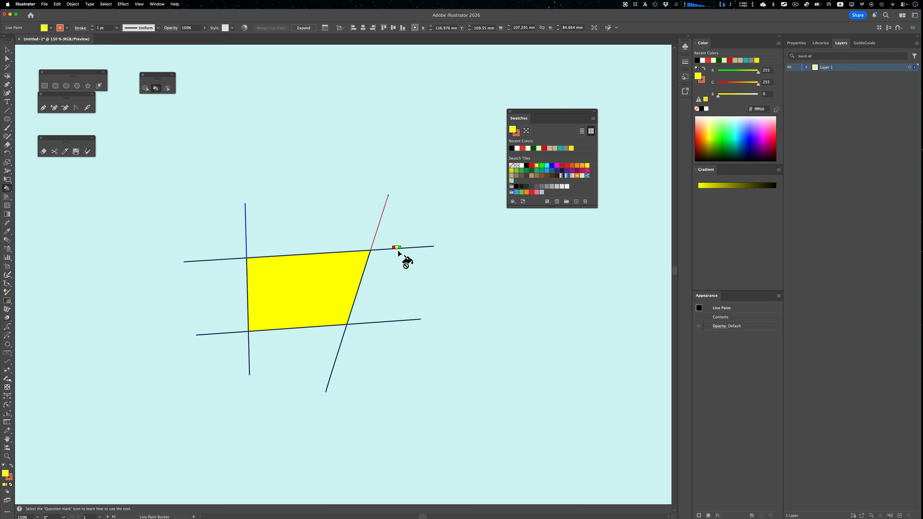
Cycle through the swatch colours and paint the right end of the upper horizontal line red
key("Right")
key("Right")
key("Right")
key("Right")
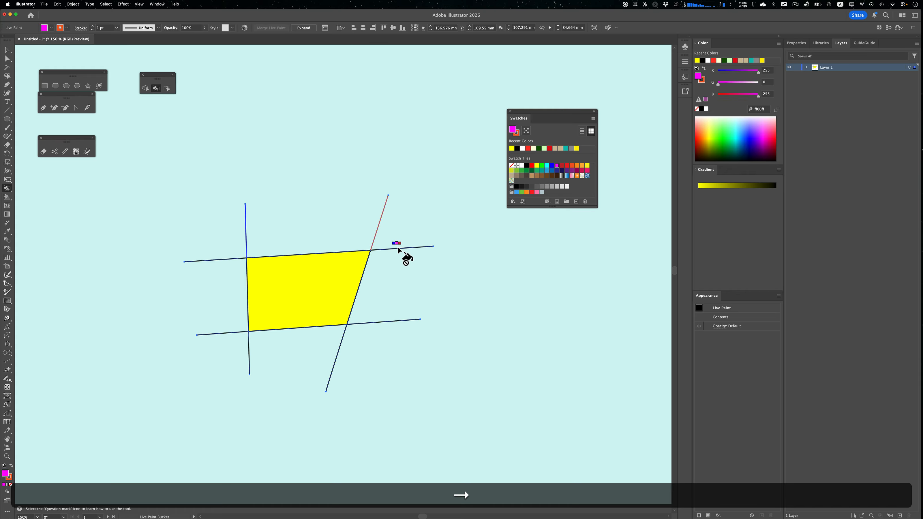
key("Down")
key("Down")
key("Down")
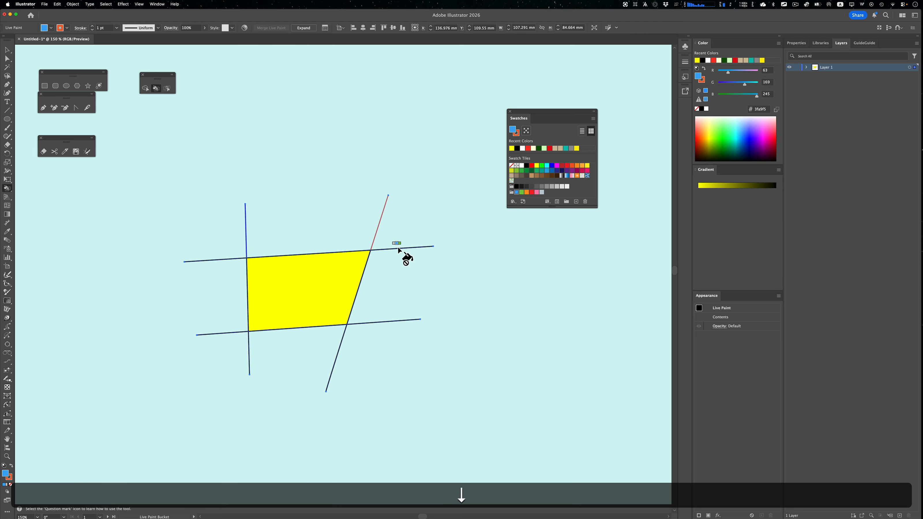
key("Down")
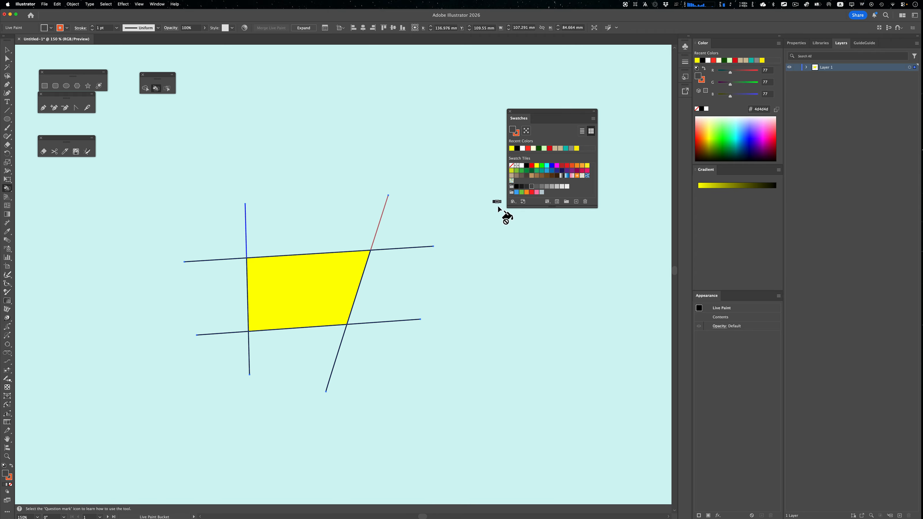
key("Down")
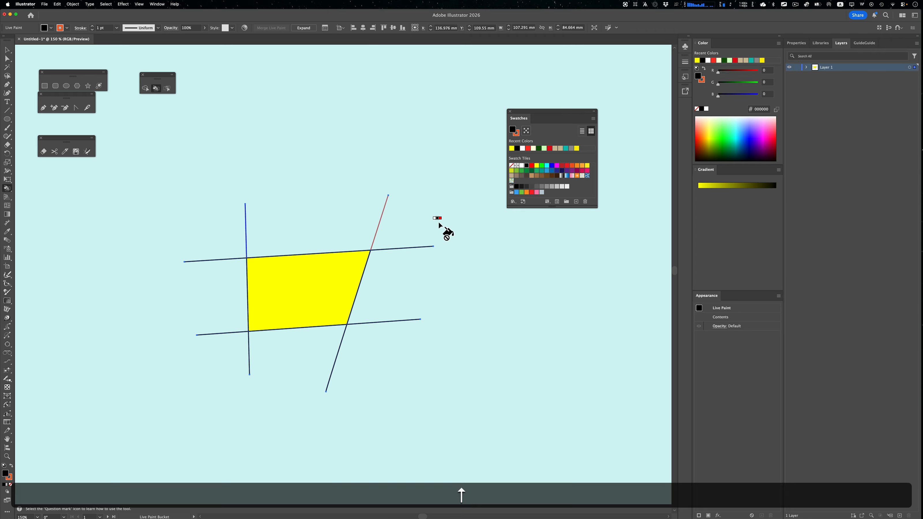
key("Down")
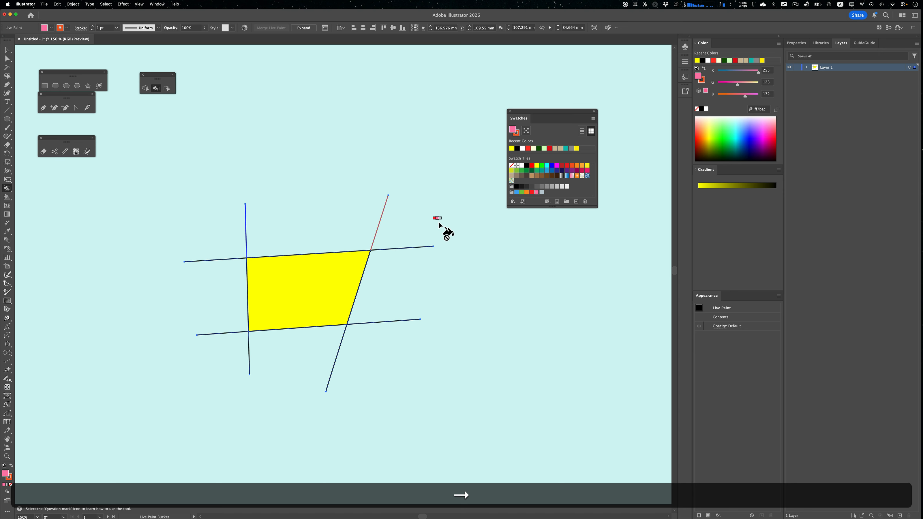
left_click(410, 246)
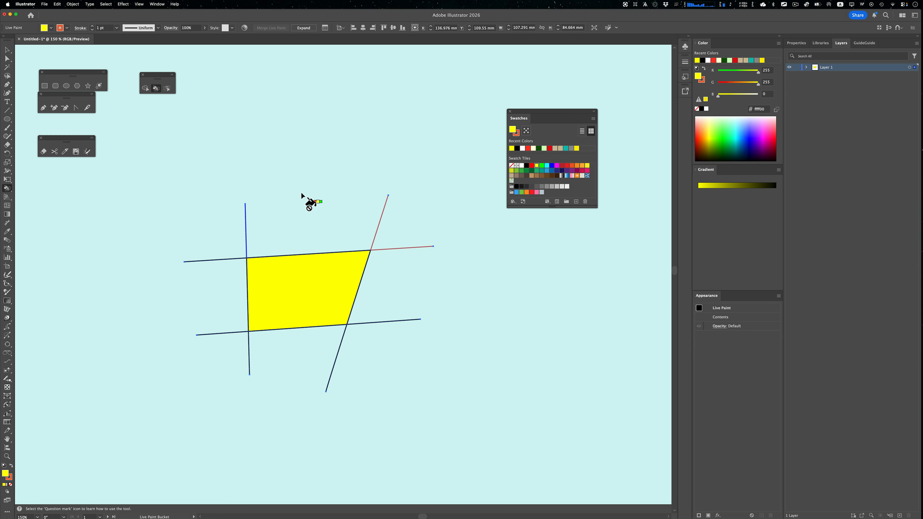
With the Live Paint Selection tool, select and delete the upper segments of the slanted line and upper horizontal line's right end
left_click(168, 91)
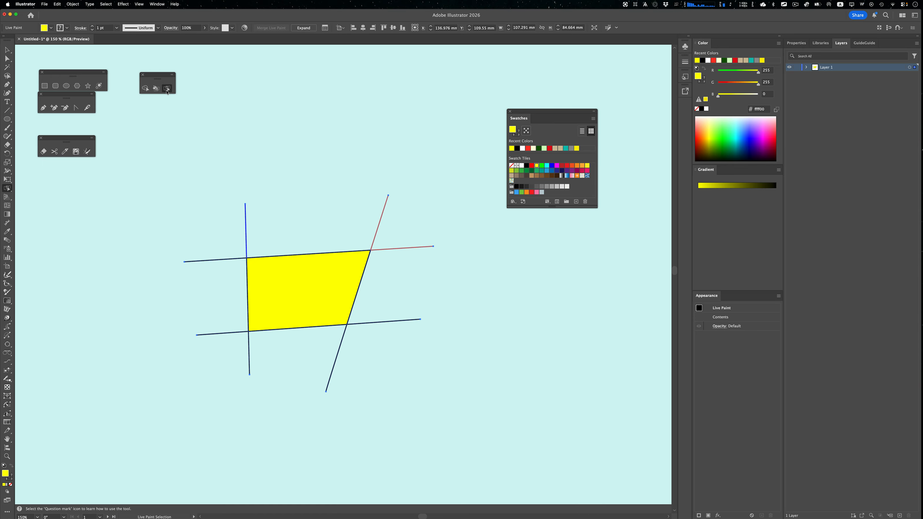
left_click(246, 242)
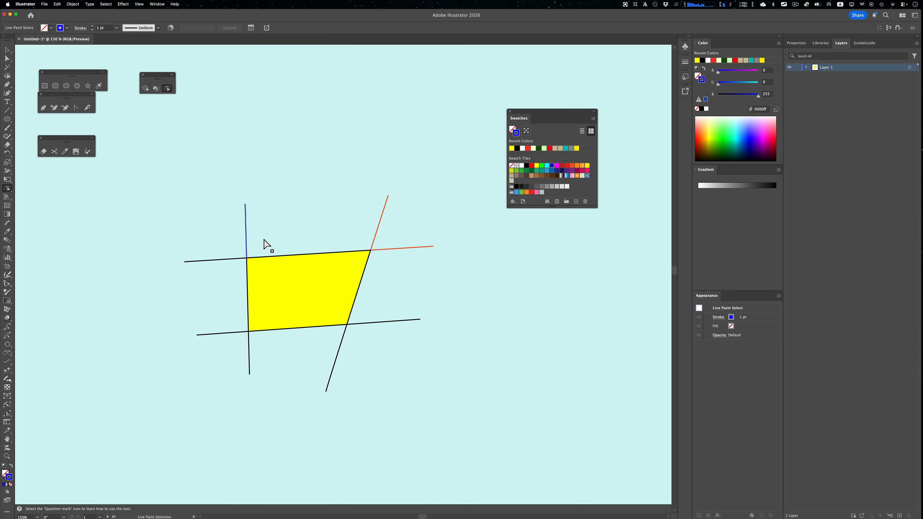
left_click(377, 241)
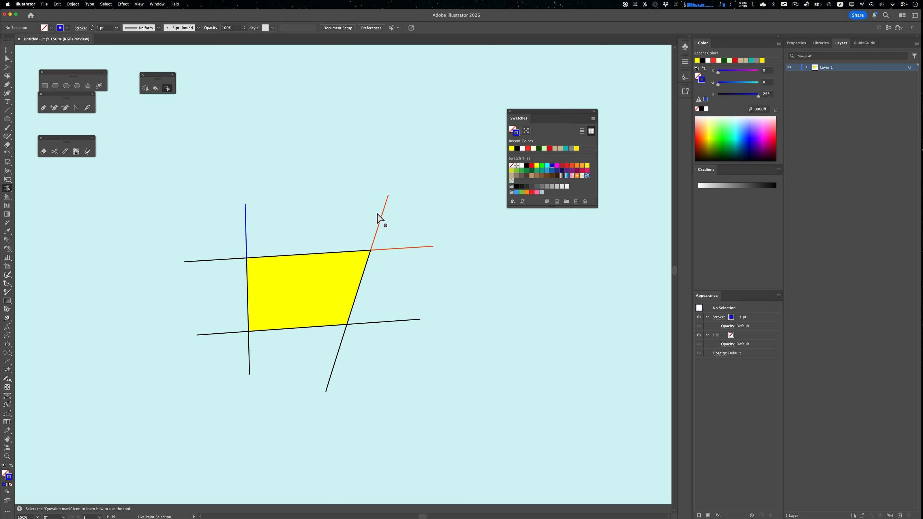
left_click_drag(375, 210, 403, 265)
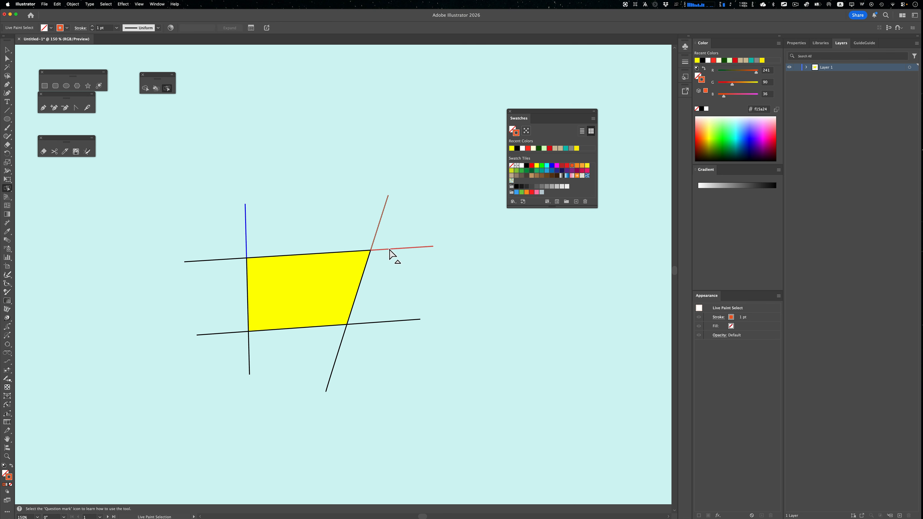
key("BackSpace")
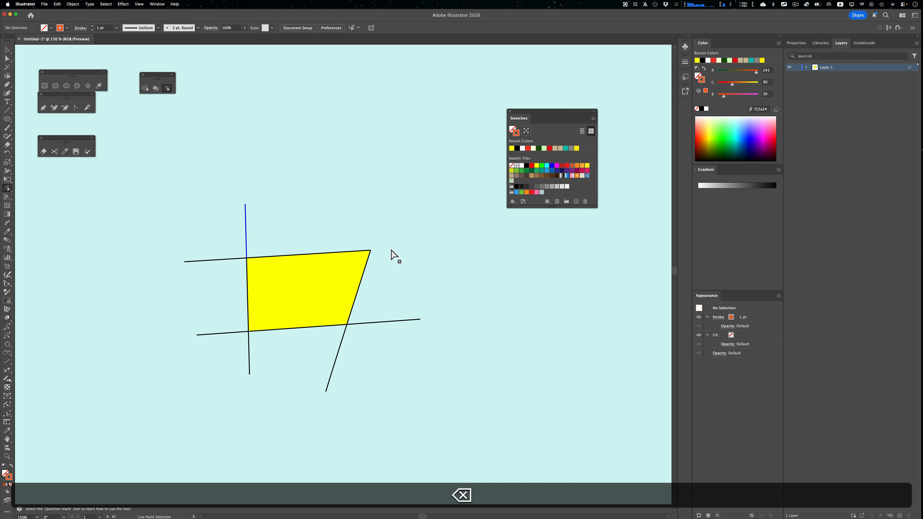
Select and delete the remaining line segments below and to the sides of the yellow region
mouse_move(368, 301)
left_mouse_down()
mouse_move(386, 355)
mouse_move(357, 381)
left_mouse_up()
key("BackSpace")
key("BackSpace")
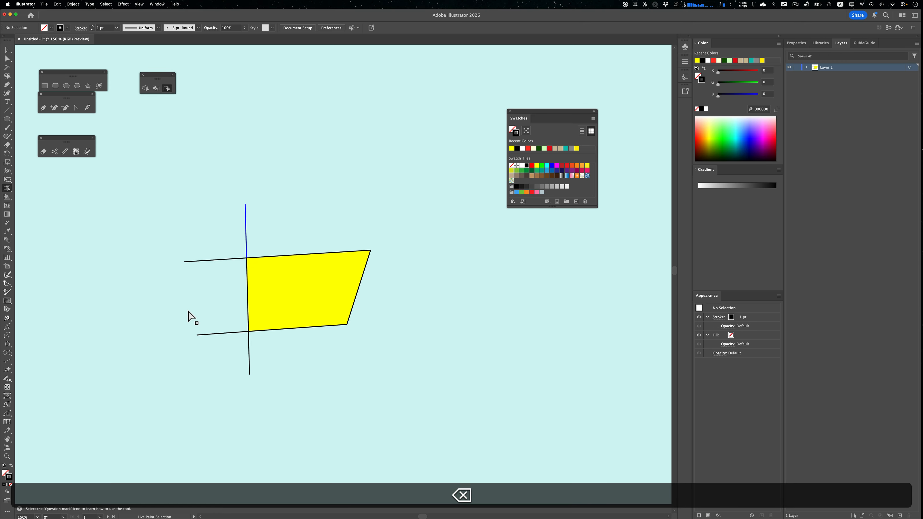
left_click_drag(189, 312, 237, 374)
key("BackSpace")
Select the left end of the upper horizontal line and set its stroke weight to 4 pt
left_click(227, 260)
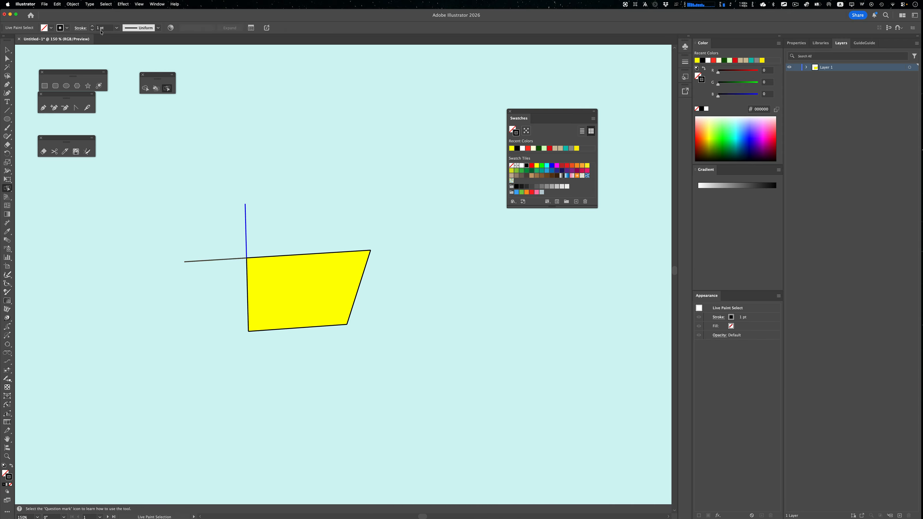
left_click(92, 26)
left_click(93, 25)
left_click(92, 26)
left_click(92, 26)
left_click(92, 25)
left_click(92, 26)
left_click(92, 25)
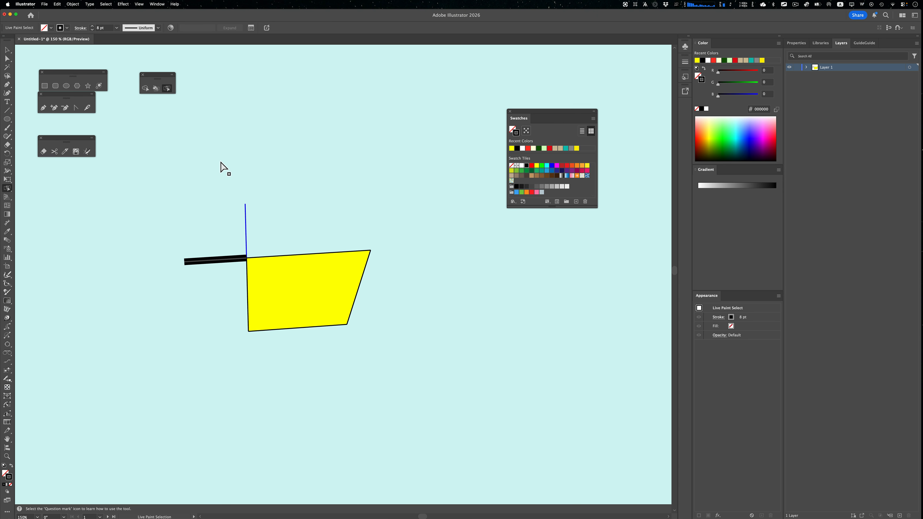